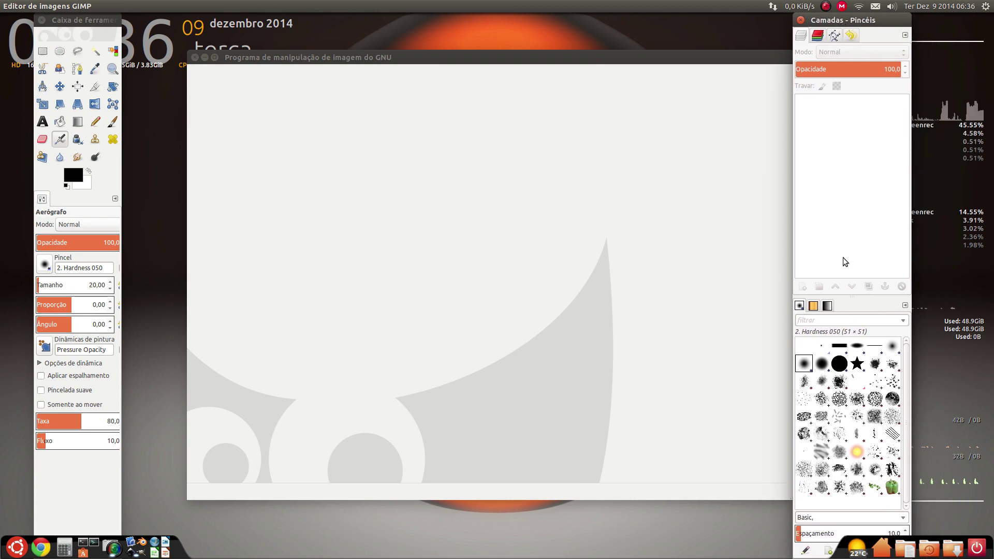
Close the Camadas - Pincéis dock, and restore it from the recently closed docks.
mouse_move(822, 19)
mouse_down()
mouse_move(845, 44)
mouse_move(831, 21)
mouse_up()
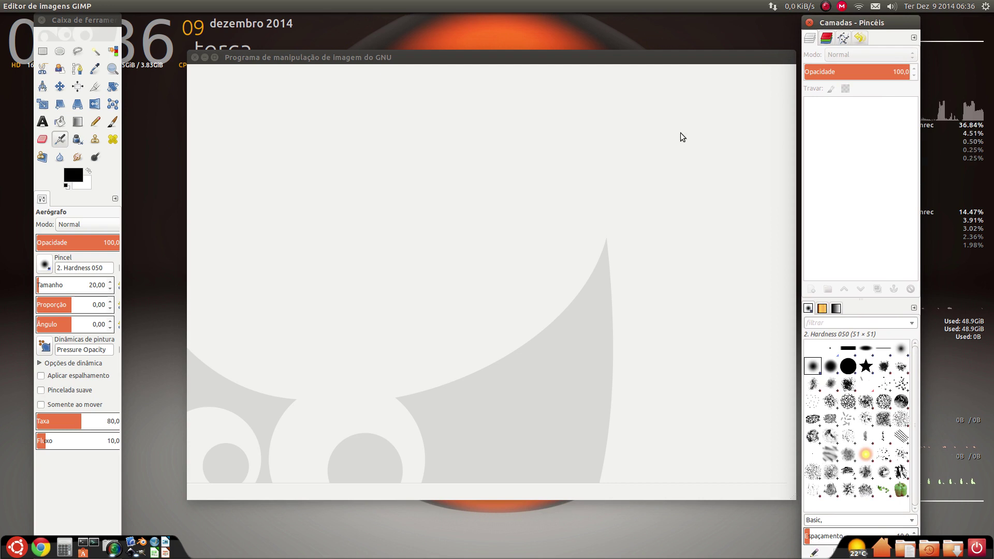
click(809, 22)
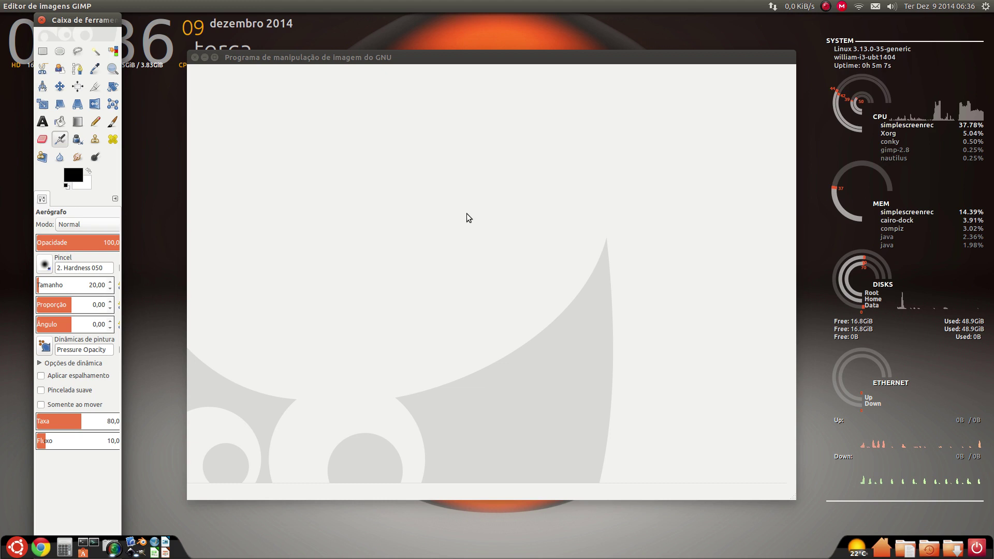
drag(388, 58, 337, 57)
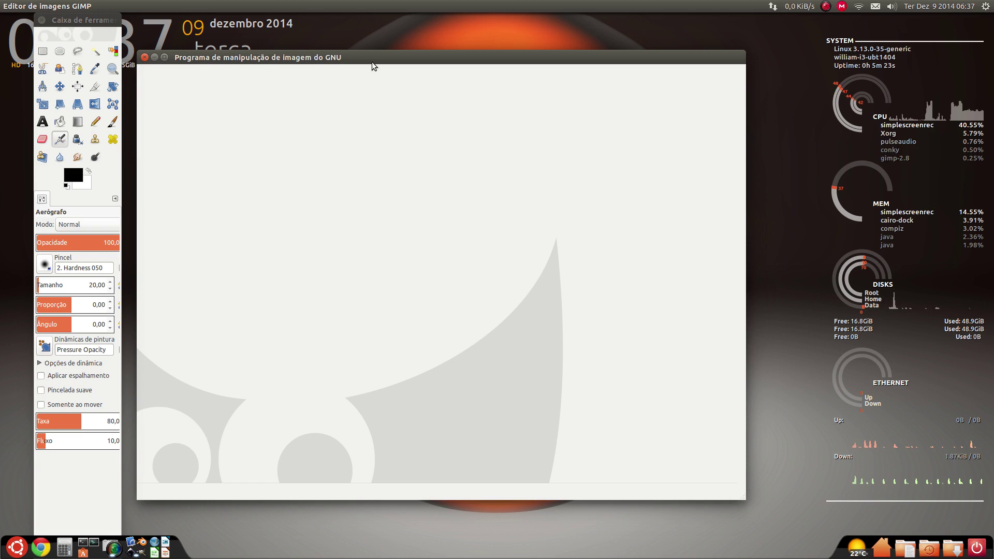
mouse_move(307, 5)
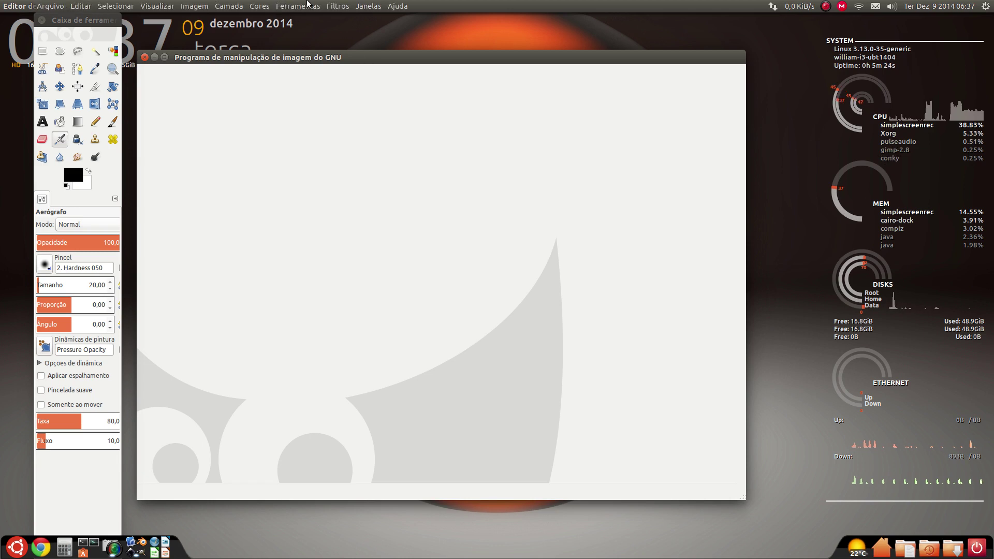
click(369, 6)
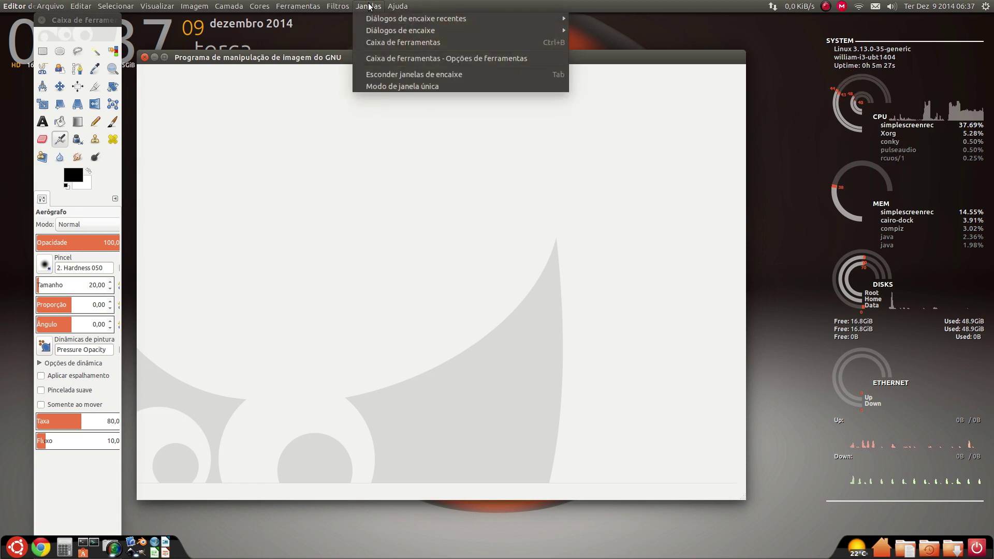
mouse_move(370, 19)
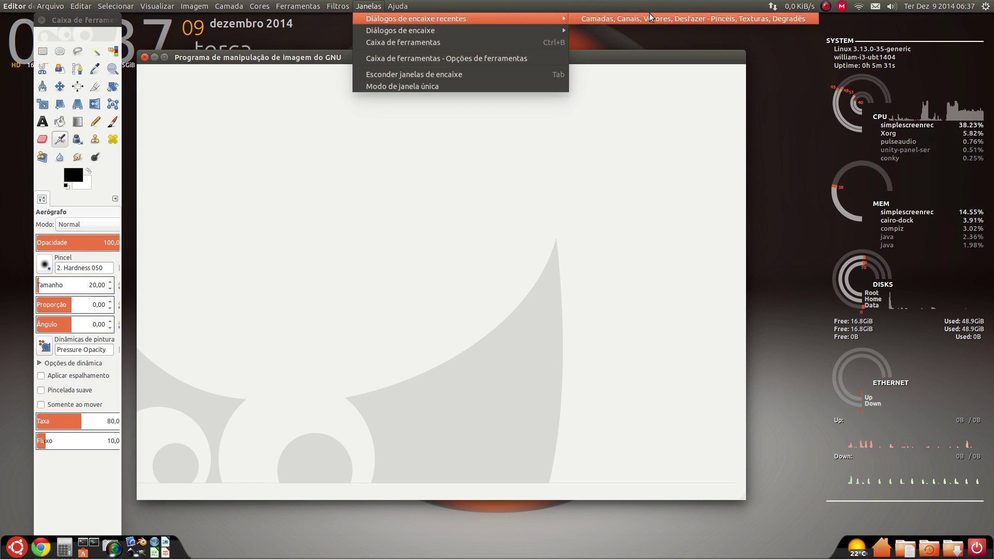
click(676, 19)
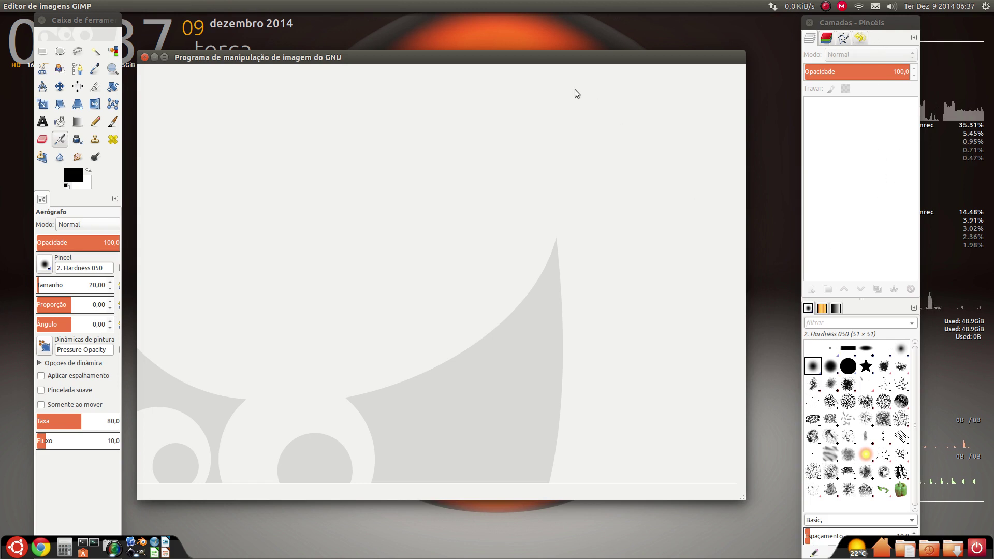
Rearrange the floating toolbox and image windows, and switch the interface to single-window mode.
mouse_move(401, 55)
mouse_down()
mouse_move(432, 58)
mouse_move(399, 38)
mouse_up()
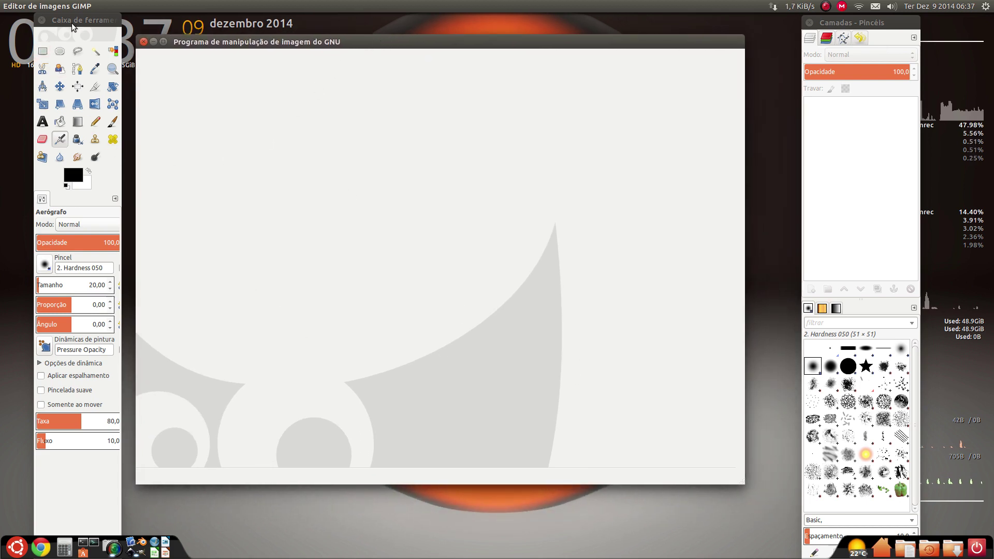
mouse_move(72, 27)
mouse_down()
mouse_move(142, 38)
mouse_move(90, 24)
mouse_up()
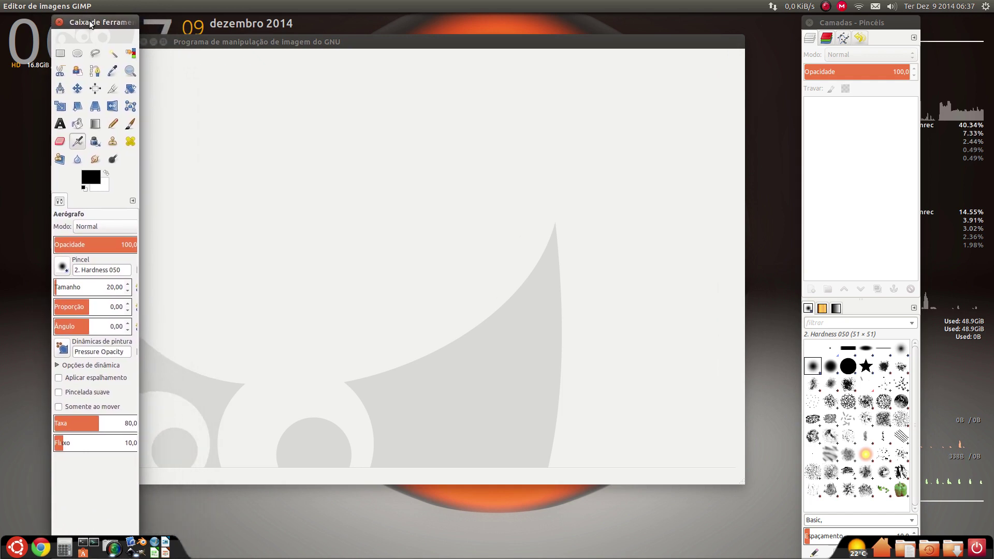
drag(424, 44, 467, 61)
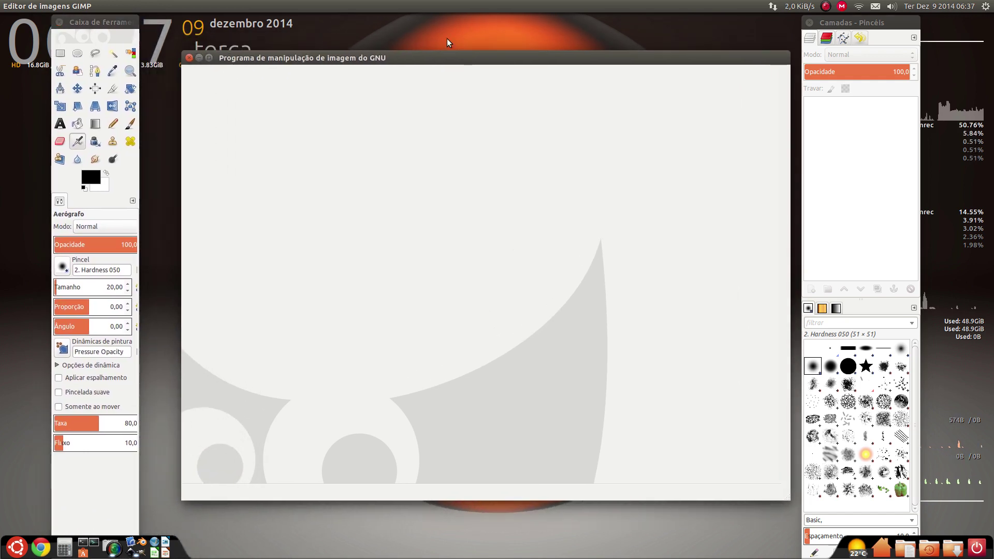
click(368, 6)
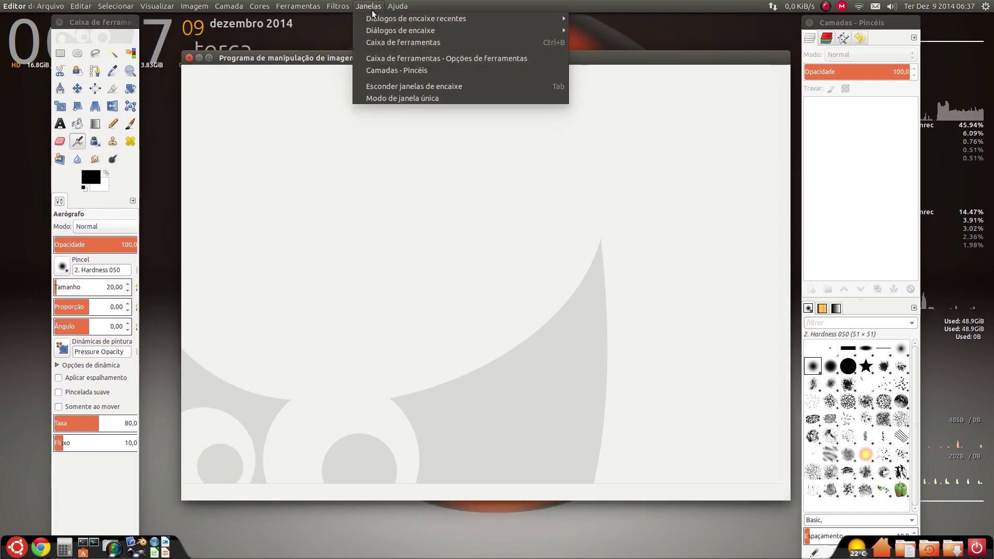
click(424, 98)
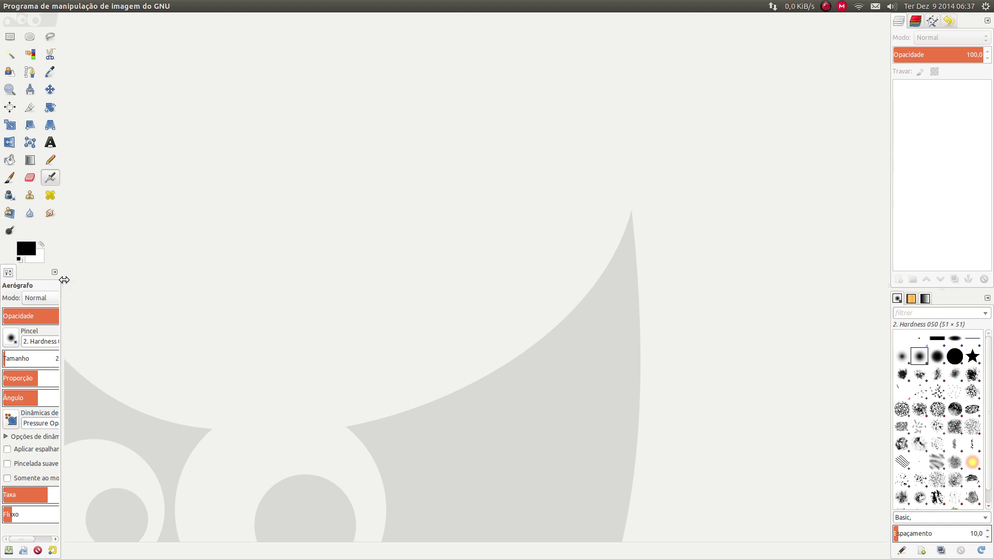
Widen the toolbox dock until it shows five tools per row, and slightly widen the layers and brushes dock.
drag(64, 281, 105, 275)
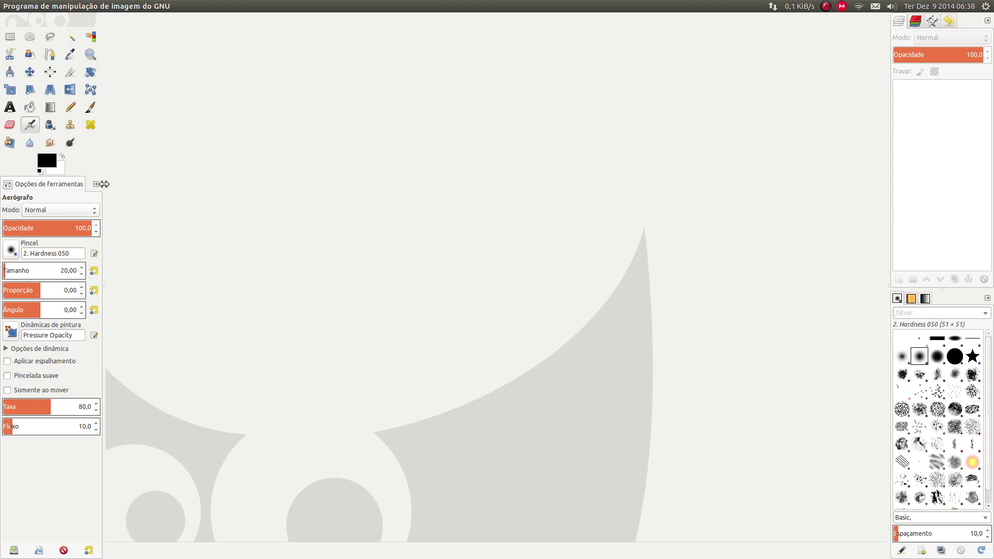
drag(105, 205, 72, 201)
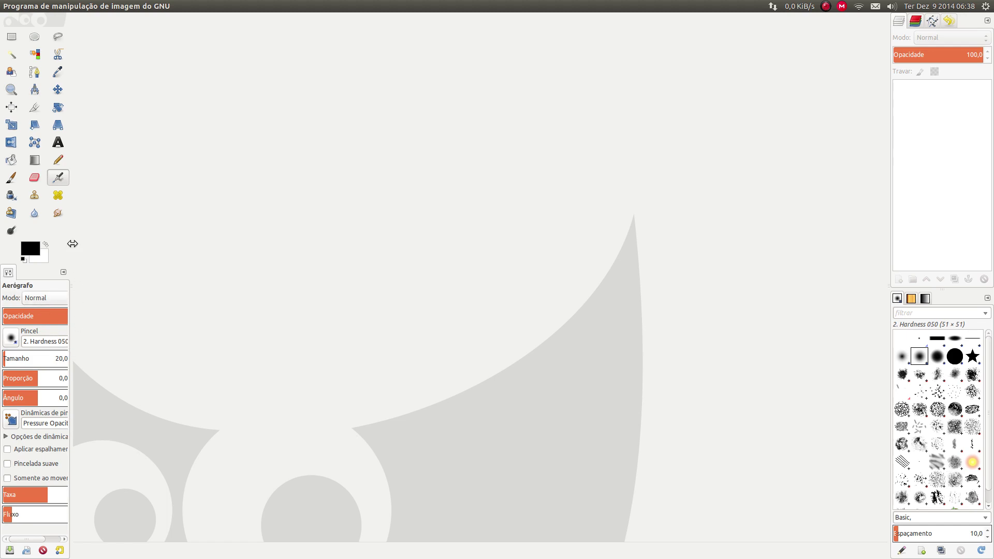
drag(78, 242, 100, 228)
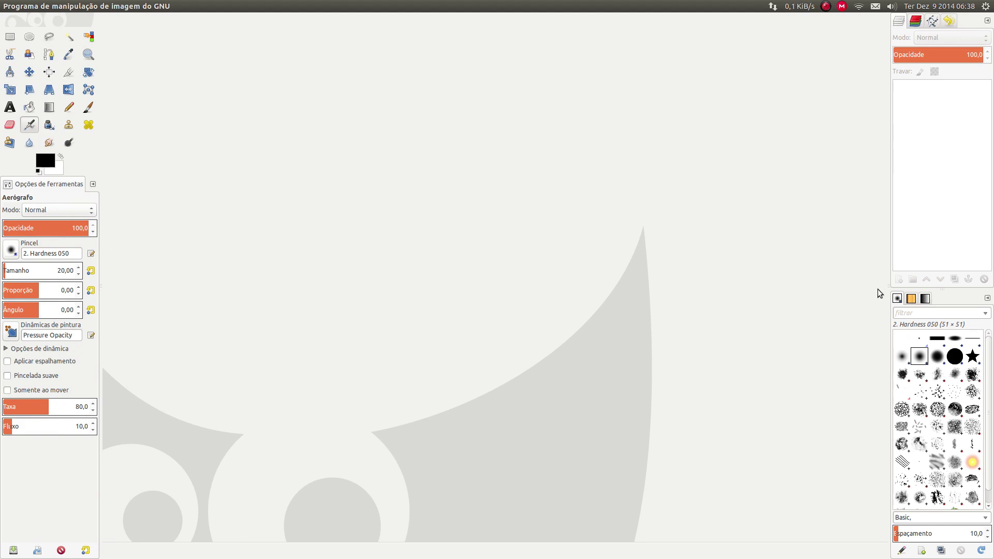
mouse_move(890, 287)
mouse_down()
mouse_move(856, 290)
mouse_move(872, 281)
mouse_up()
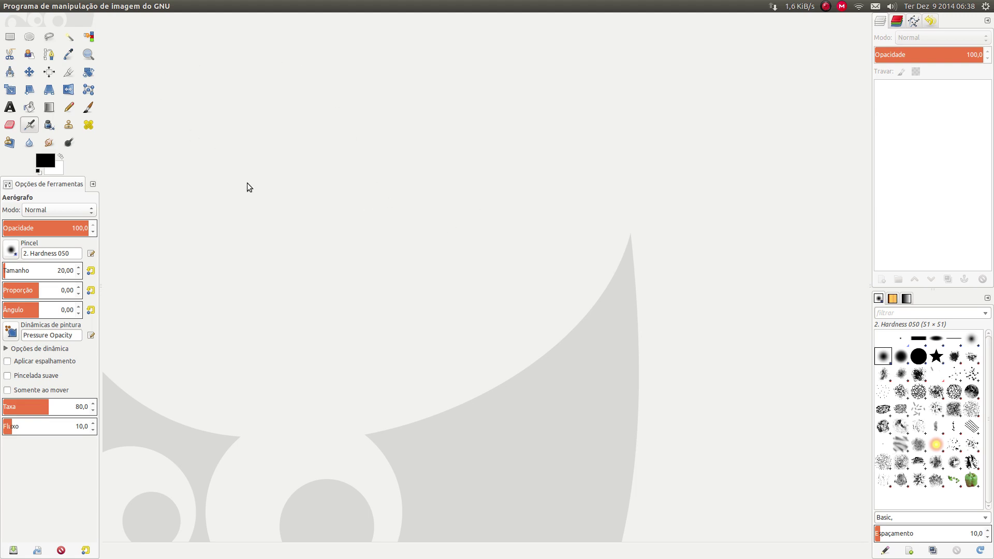
In the Ambiente preferences, set the minimum number of undo levels to 20 and the maximum undo memory to 256 megabytes.
mouse_move(100, 5)
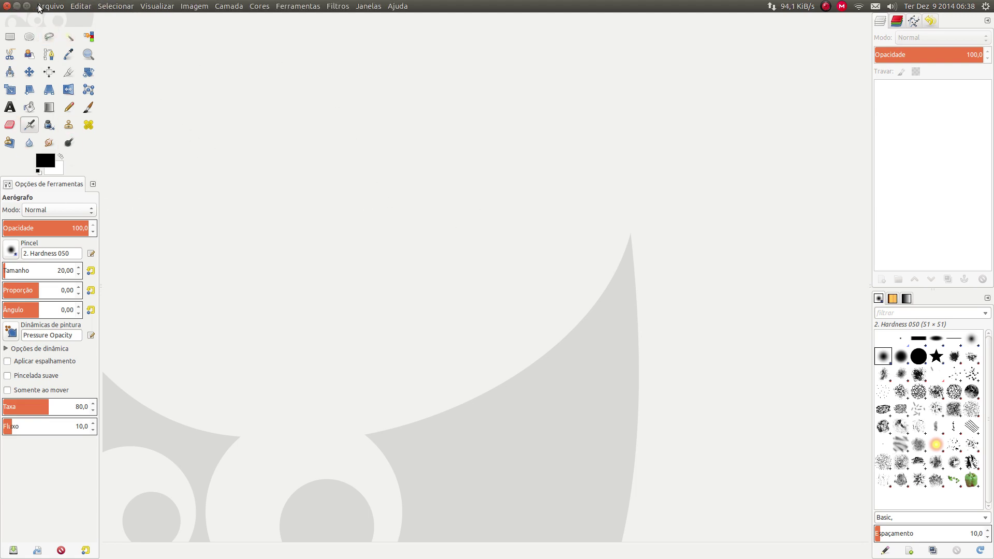
click(78, 6)
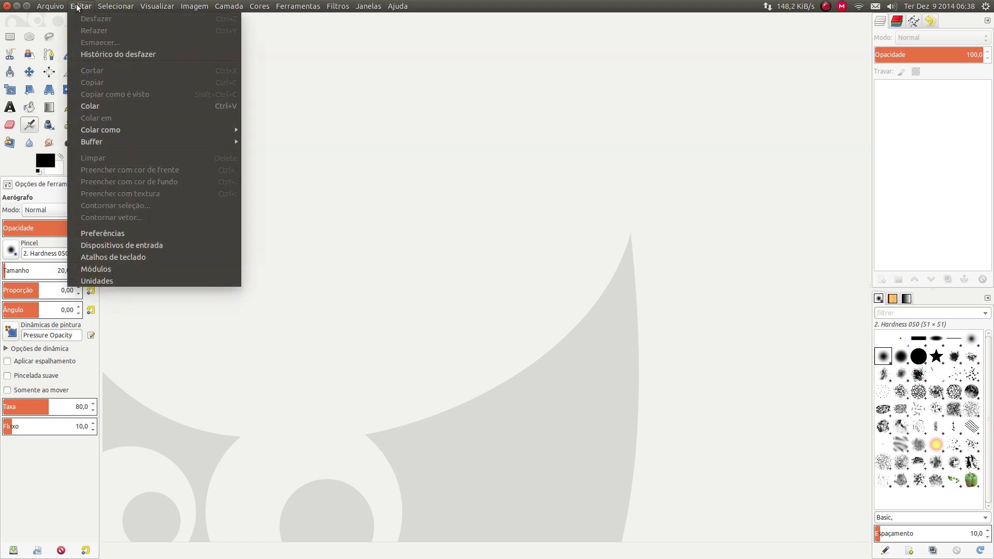
click(154, 233)
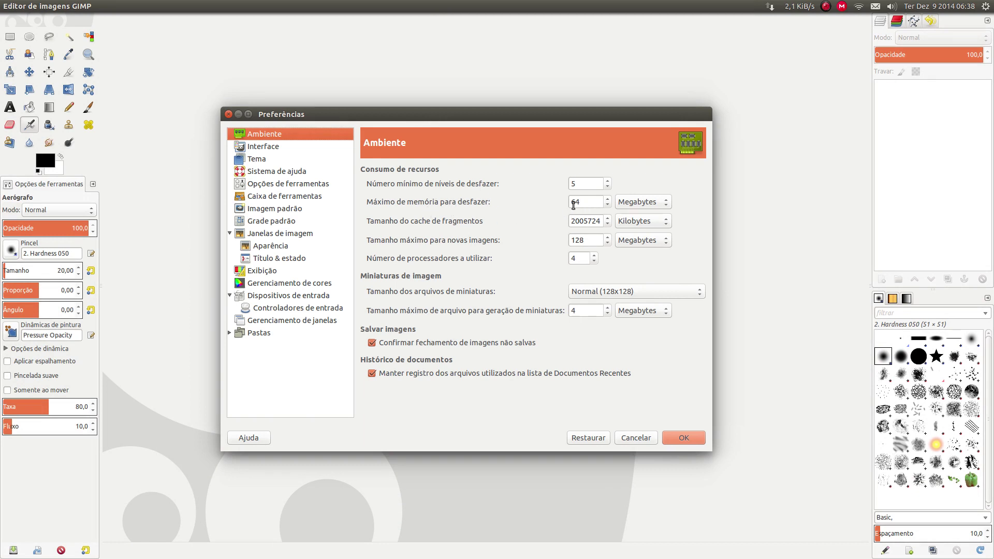
mouse_move(573, 205)
mouse_move(576, 224)
click(577, 185)
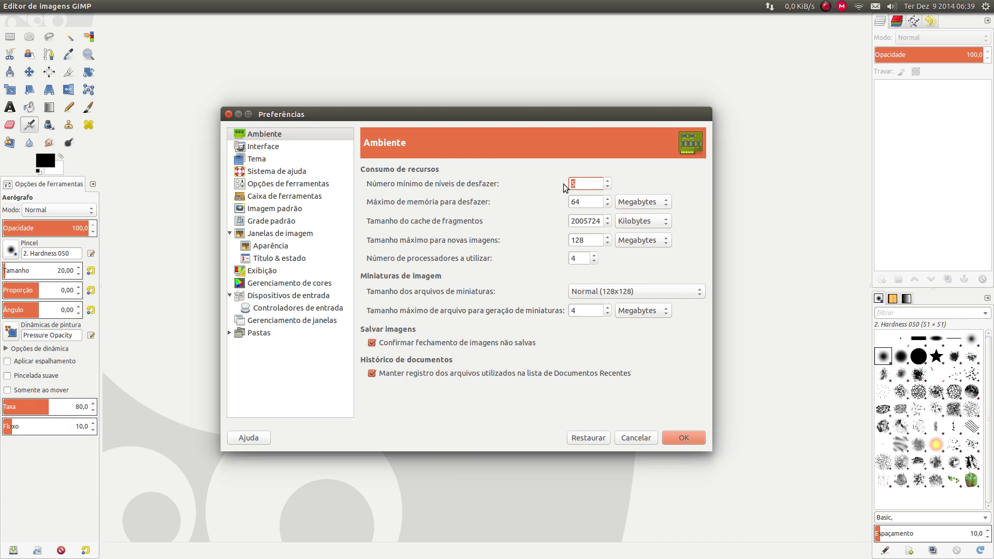
text(20)
click(563, 202)
Change the tile cache size unit to megabytes and set the cache to 2048.
click(630, 216)
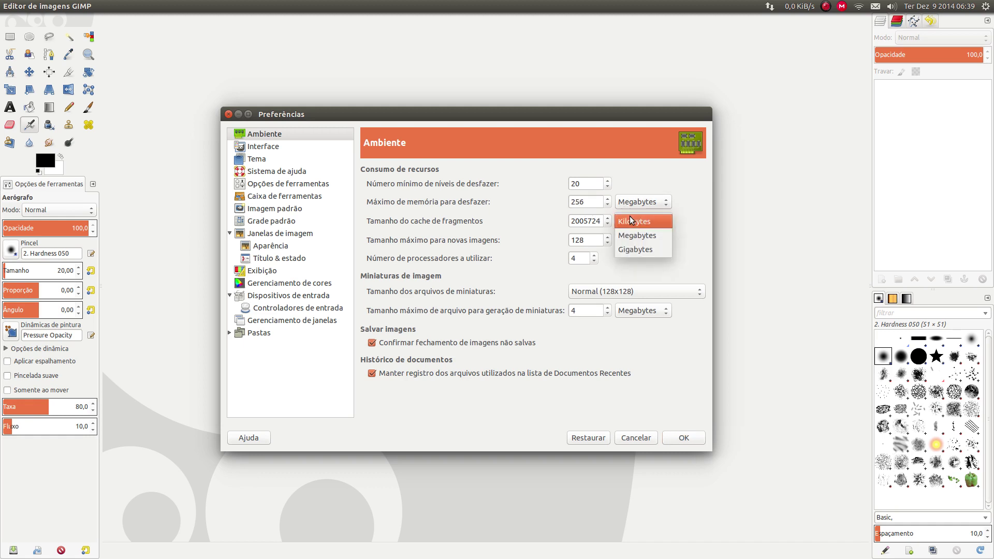
click(636, 234)
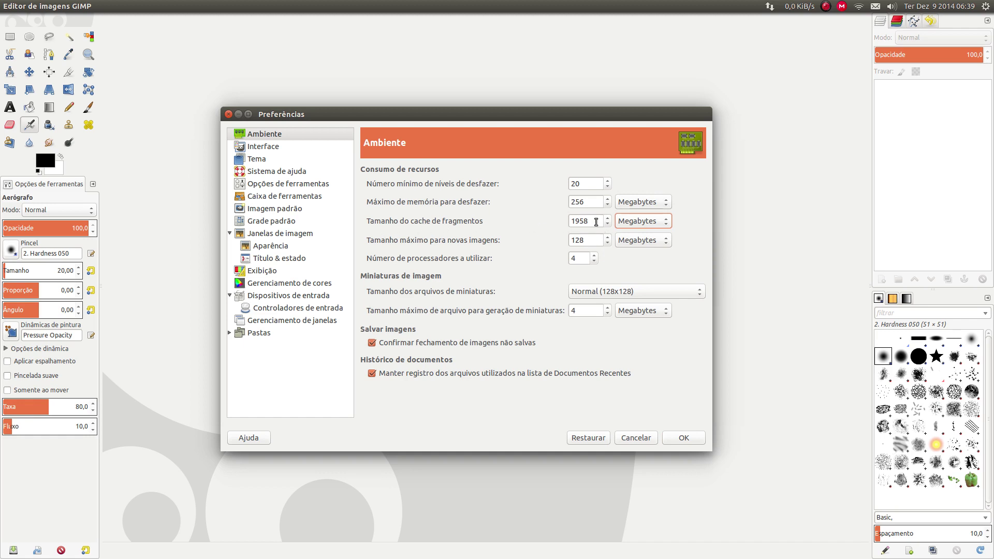
key(shift+Tab)
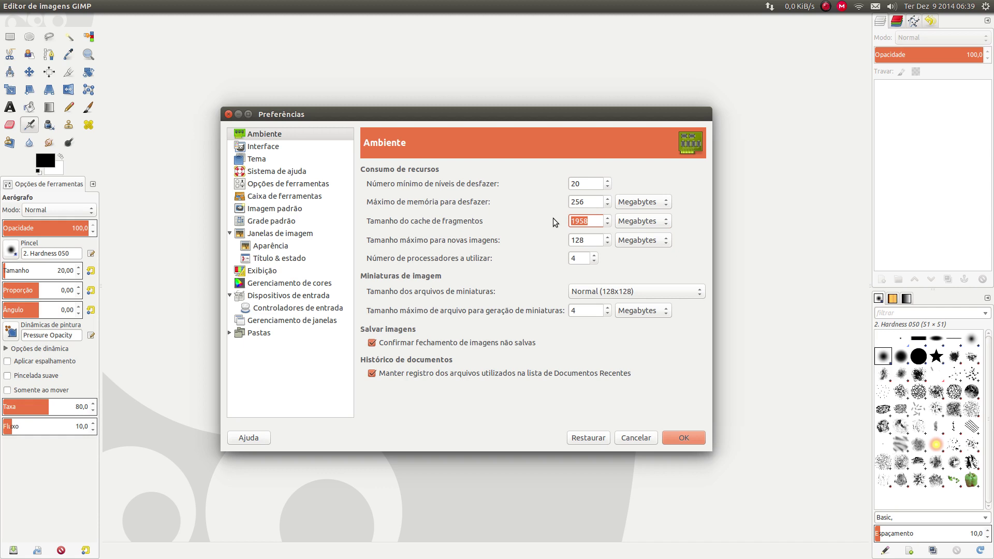
text(2048)
Open the Caixa de ferramentas preferences, move the dialog higher, and look through the list of tools.
click(250, 198)
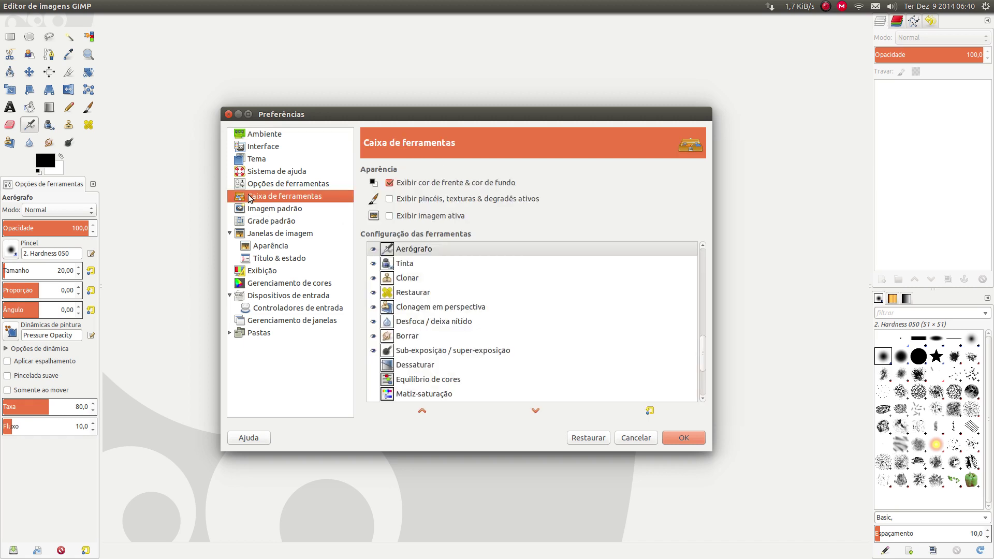
drag(424, 113, 440, 59)
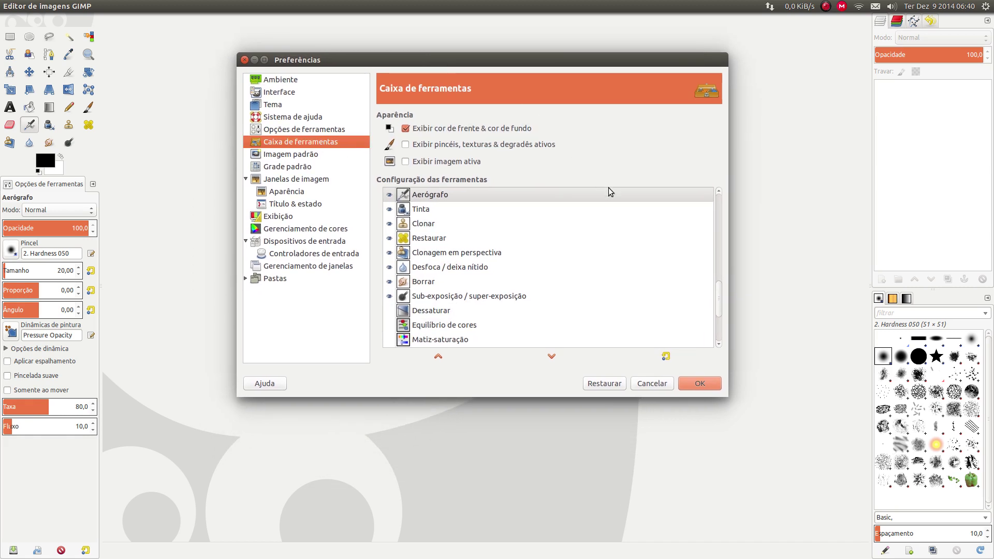
scroll(641, 251, up, 10)
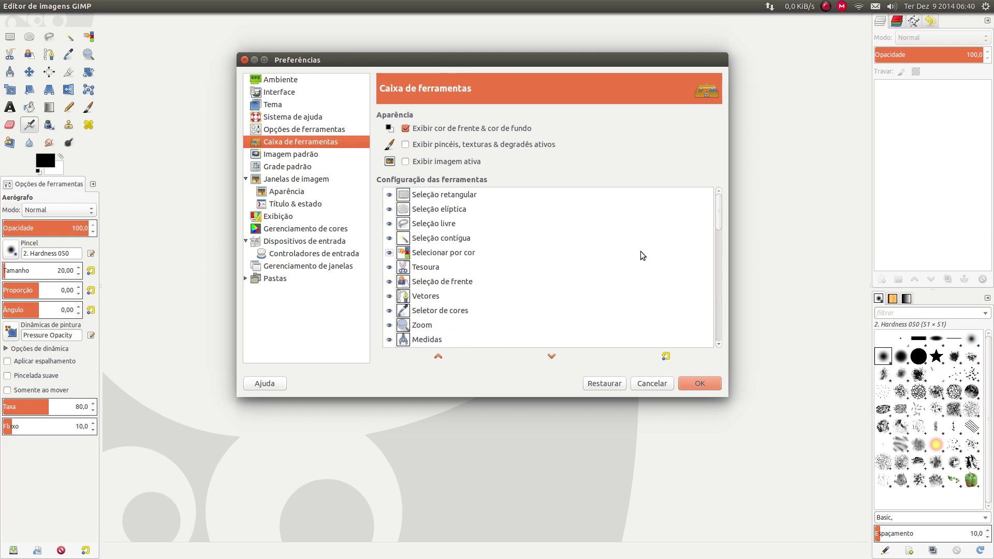
scroll(642, 251, down, 3)
scroll(641, 252, up, 2)
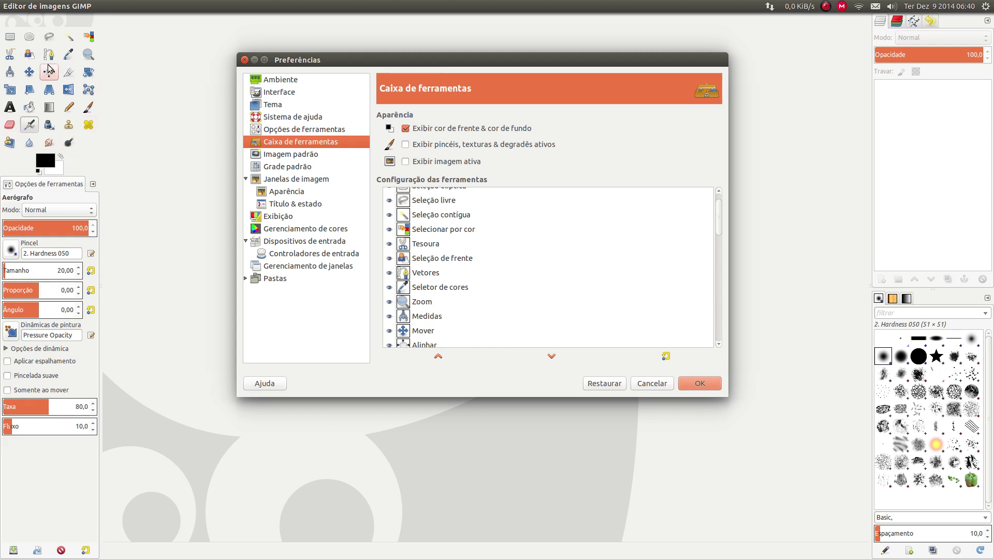
Hide the Zoom tool from the toolbox and show it again.
click(390, 303)
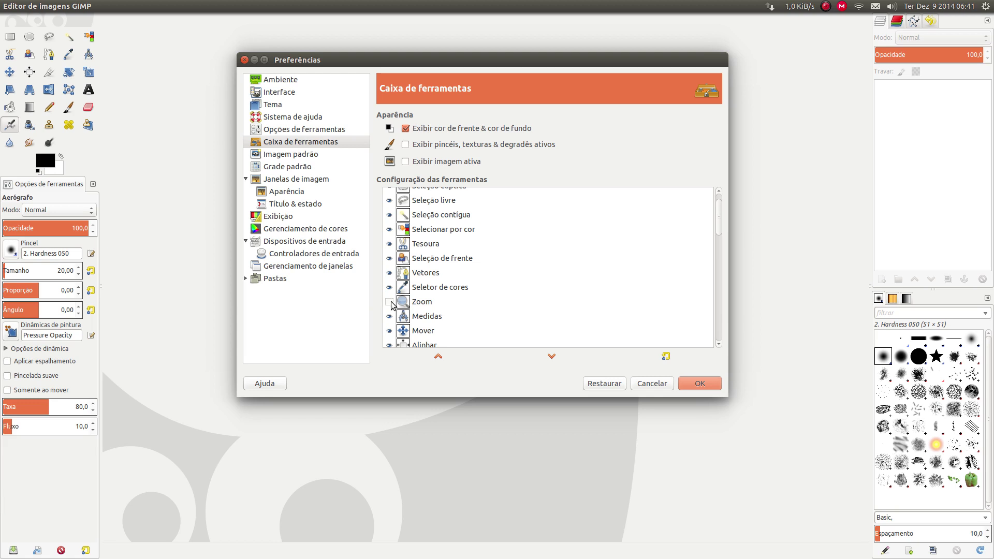
click(389, 302)
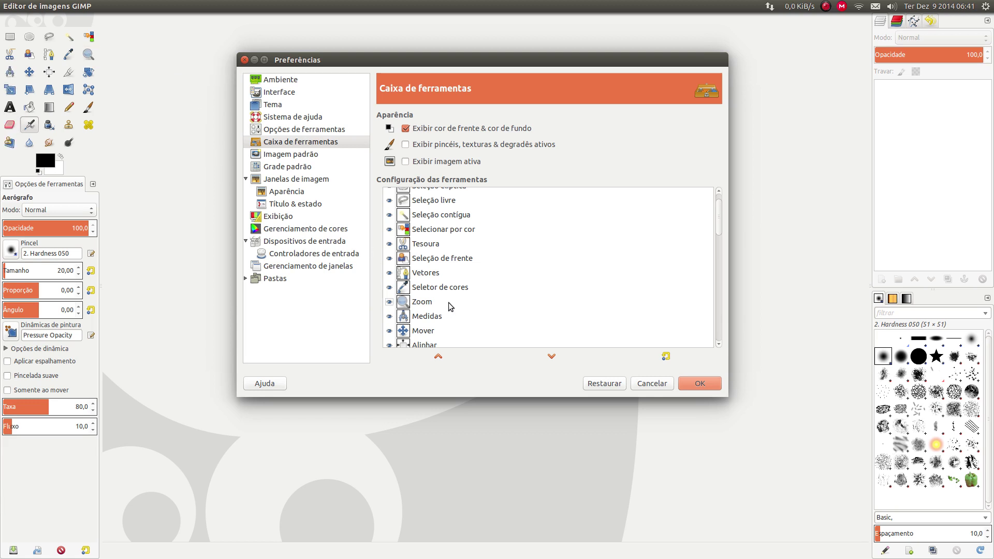
Make the Níveis and Curvas tools visible in the toolbox.
scroll(528, 270, down, 10)
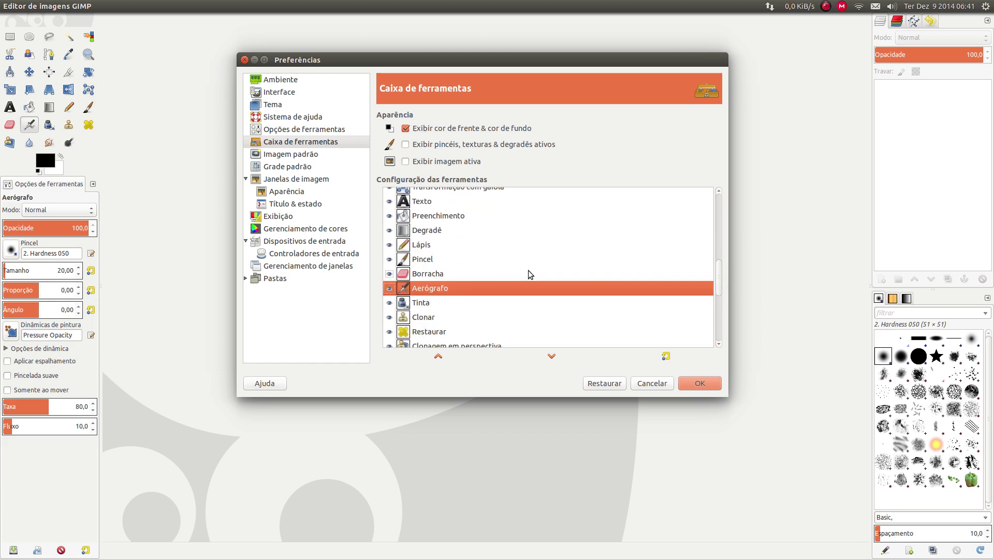
scroll(528, 271, down, 7)
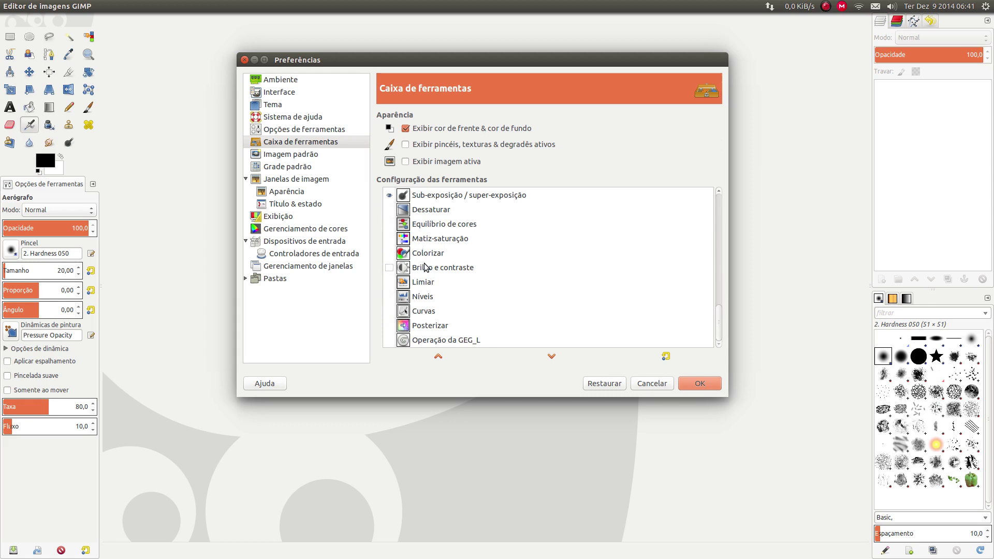
click(389, 297)
click(394, 312)
click(390, 311)
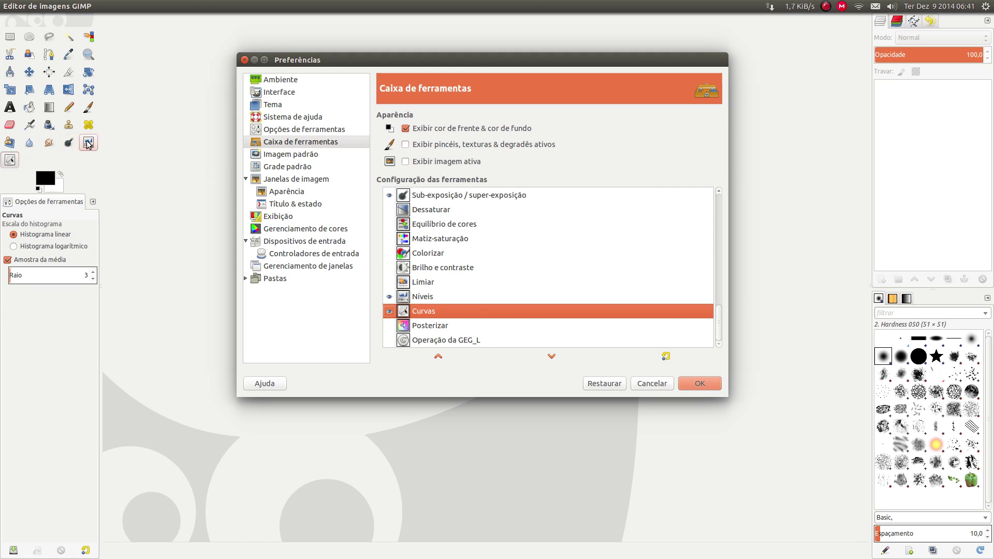
Move the Níveis tool up the toolbox order to sit just above Aerógrafo.
scroll(449, 320, up, 2)
scroll(450, 320, up, 1)
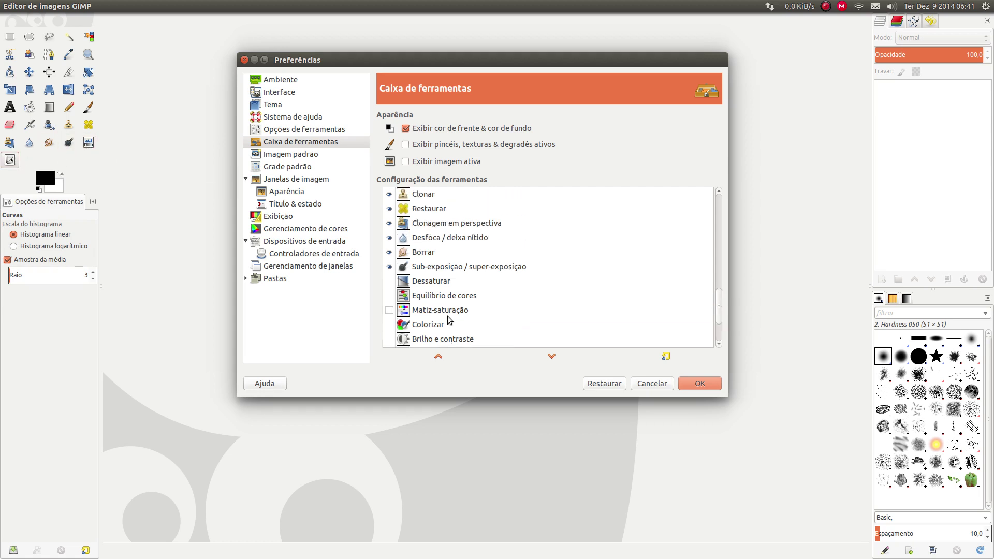
scroll(449, 320, down, 3)
click(421, 298)
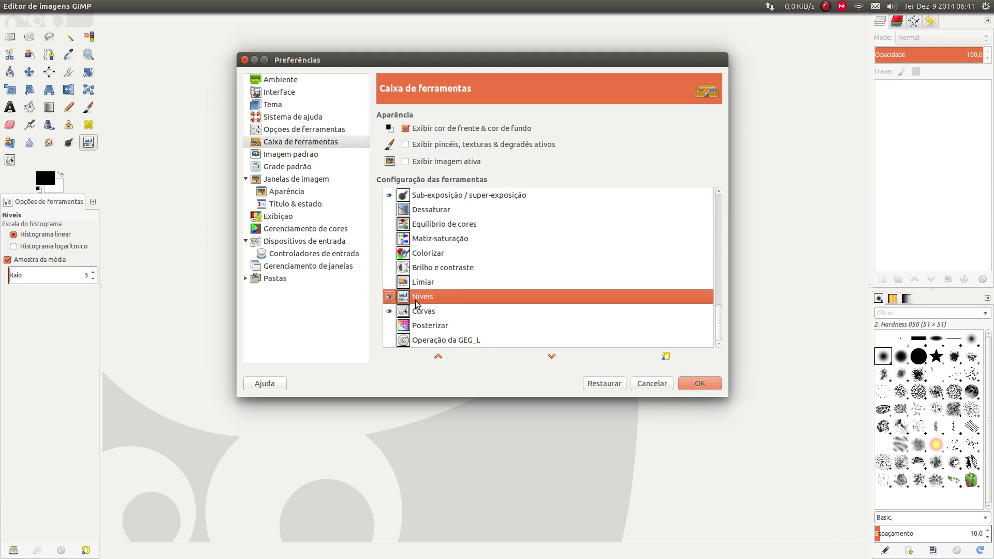
click(475, 362)
click(474, 362)
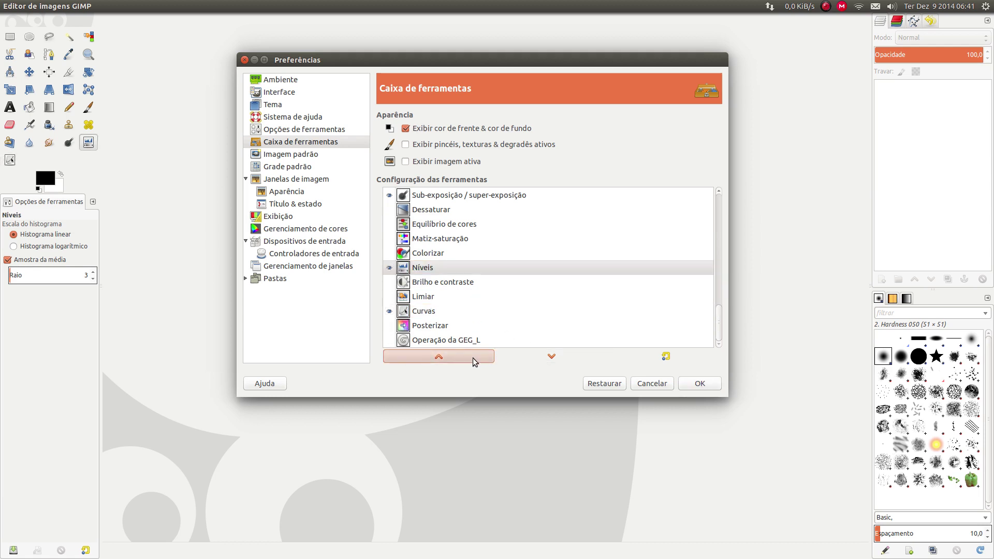
click(474, 363)
click(473, 362)
click(473, 363)
click(474, 362)
click(473, 362)
click(473, 363)
click(473, 363)
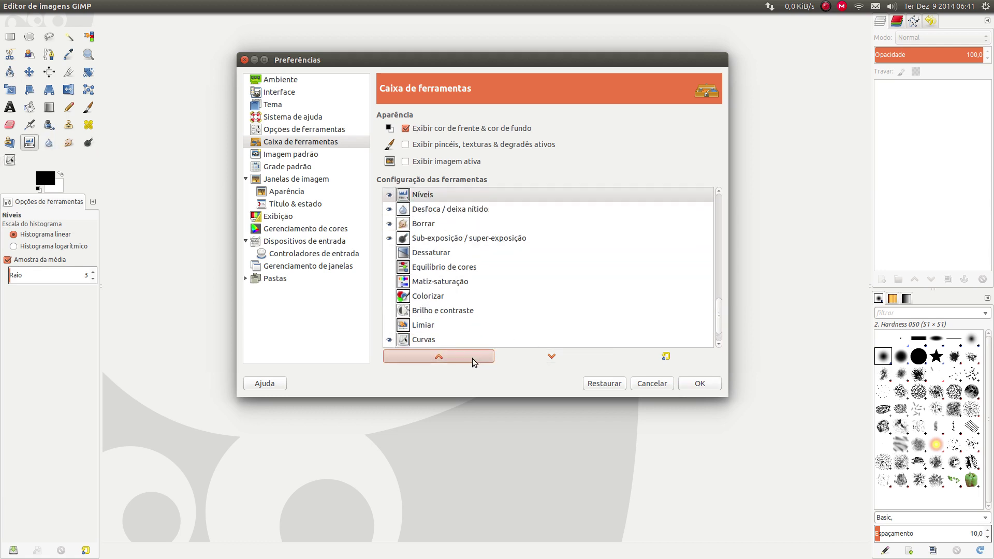
click(473, 362)
click(473, 362)
click(473, 363)
click(474, 362)
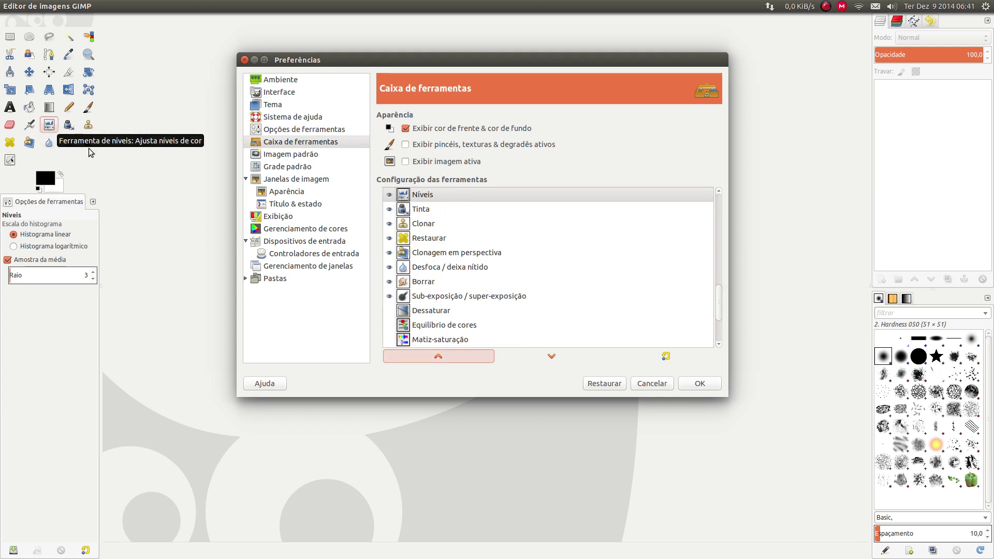
click(439, 356)
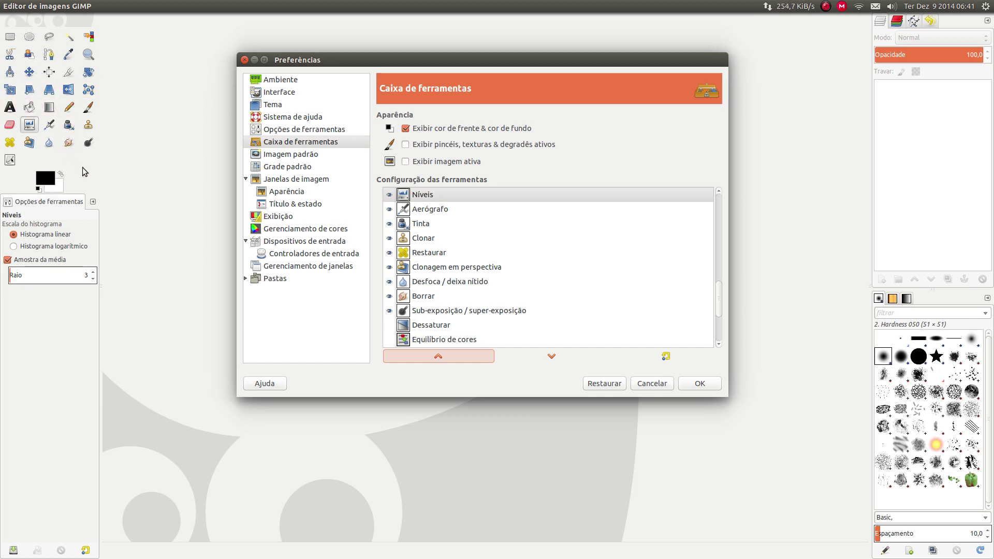
Move Níveis three places down the tool order and back up above Aerógrafo.
click(533, 356)
double_click(536, 357)
click(463, 357)
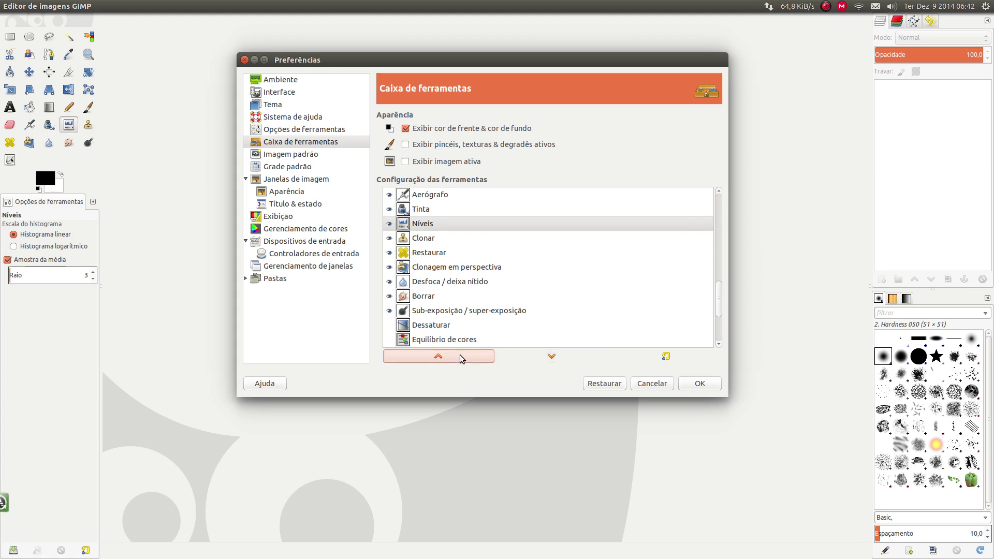
click(462, 358)
click(462, 358)
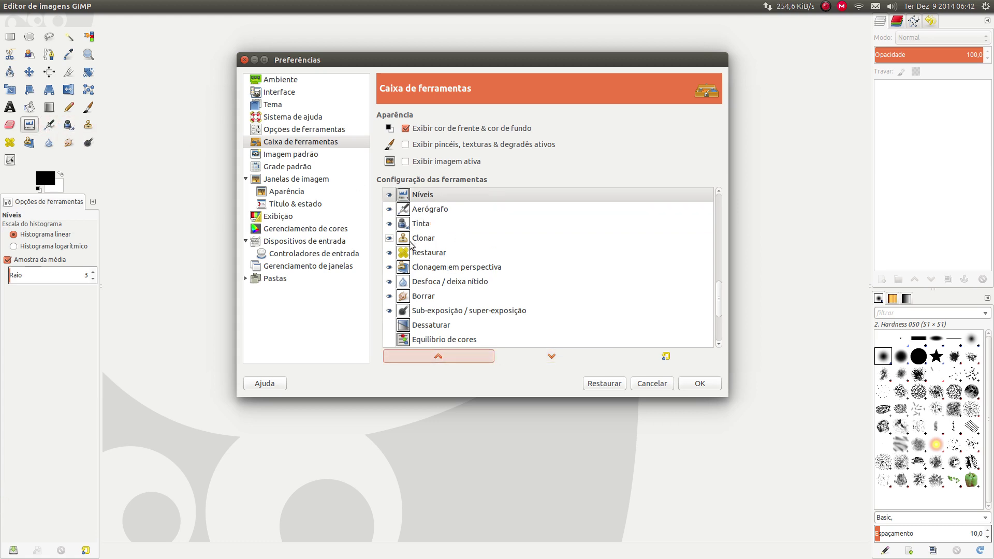
Reset the tools' order and visibility to their defaults and accept the preferences.
click(666, 357)
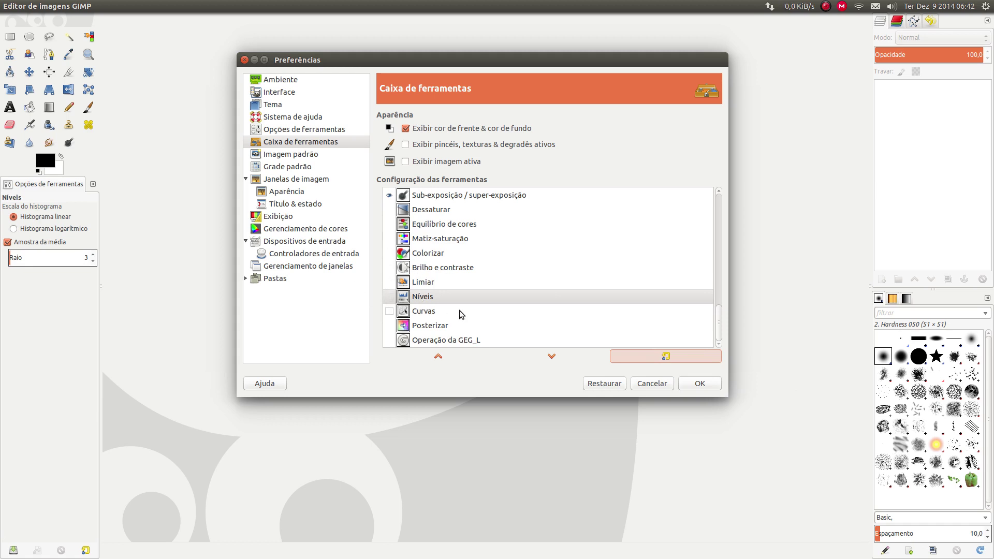
scroll(460, 313, up, 5)
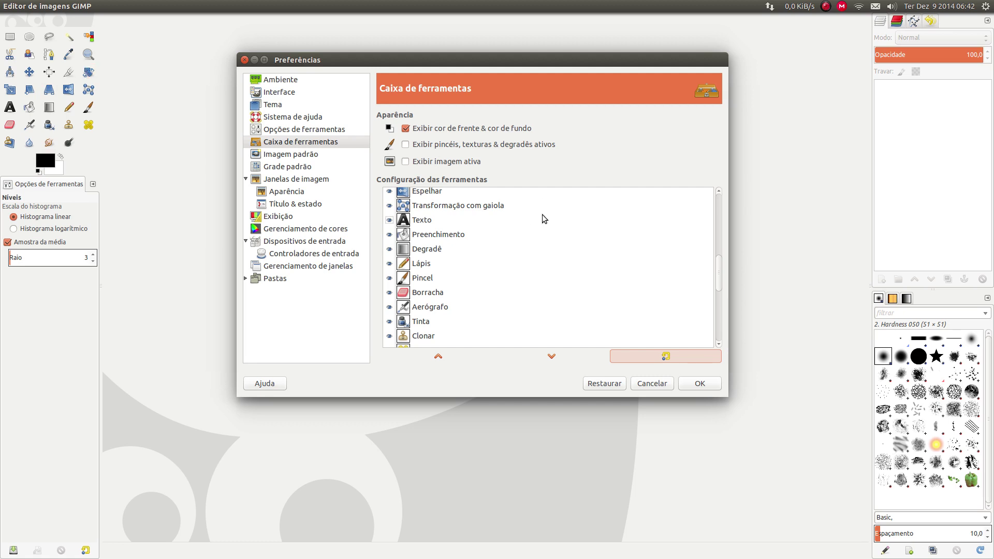
click(697, 385)
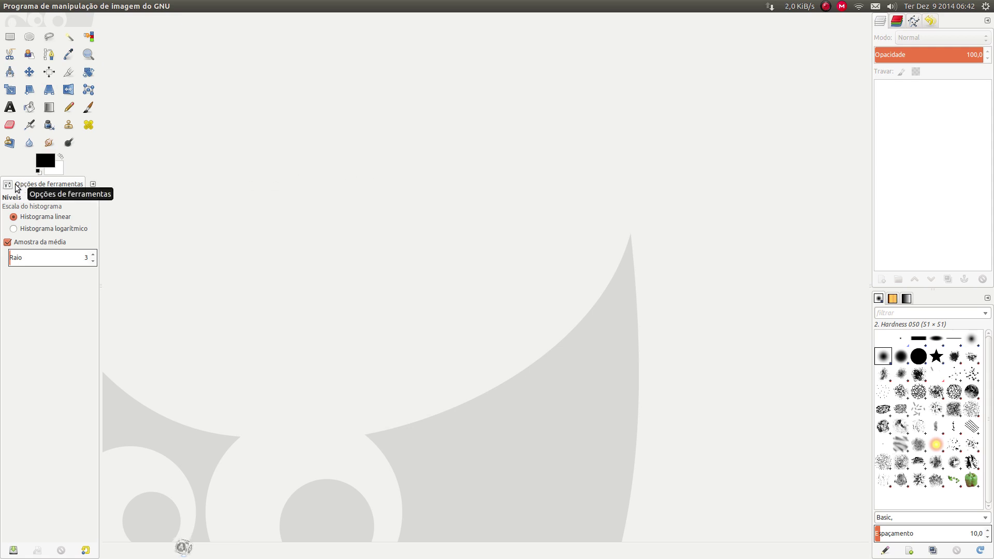
Detach the Opções de ferramentas and Pincéis dialogs from their docks and arrange them as floating windows over the canvas area.
drag(17, 188, 434, 175)
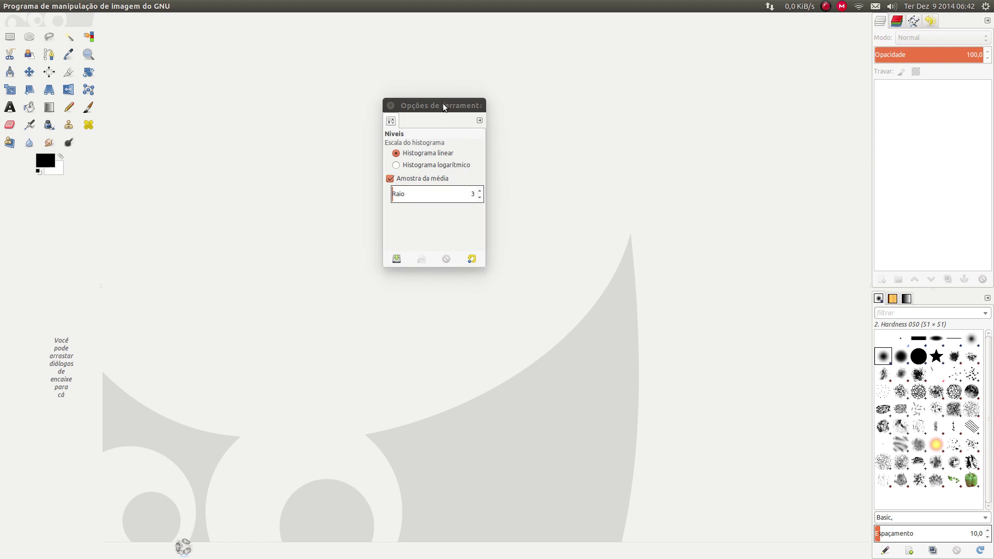
drag(446, 105, 569, 170)
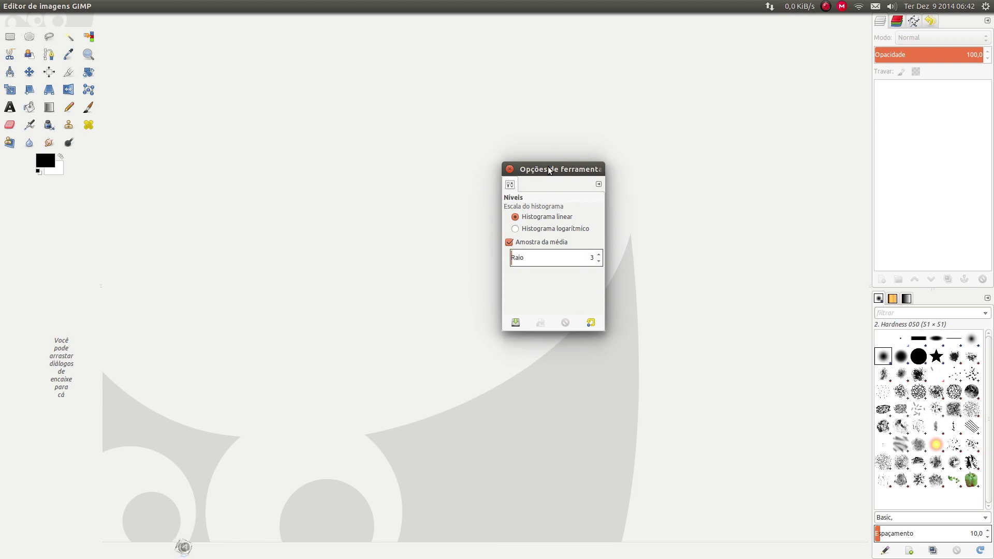
drag(549, 170, 395, 113)
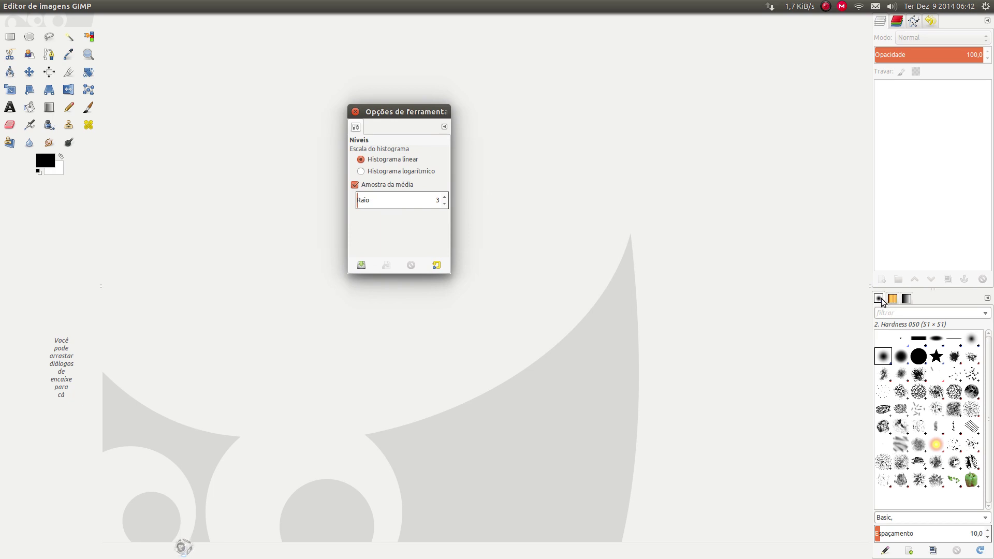
mouse_move(880, 300)
mouse_down()
mouse_move(738, 259)
mouse_move(577, 233)
mouse_move(553, 239)
mouse_up()
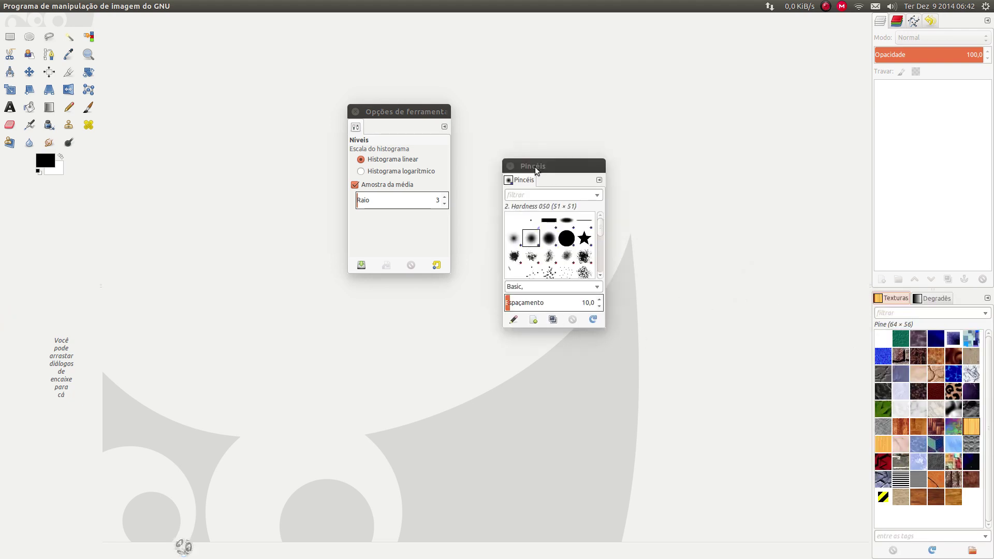
drag(534, 167, 603, 213)
drag(383, 111, 408, 98)
drag(620, 218, 645, 119)
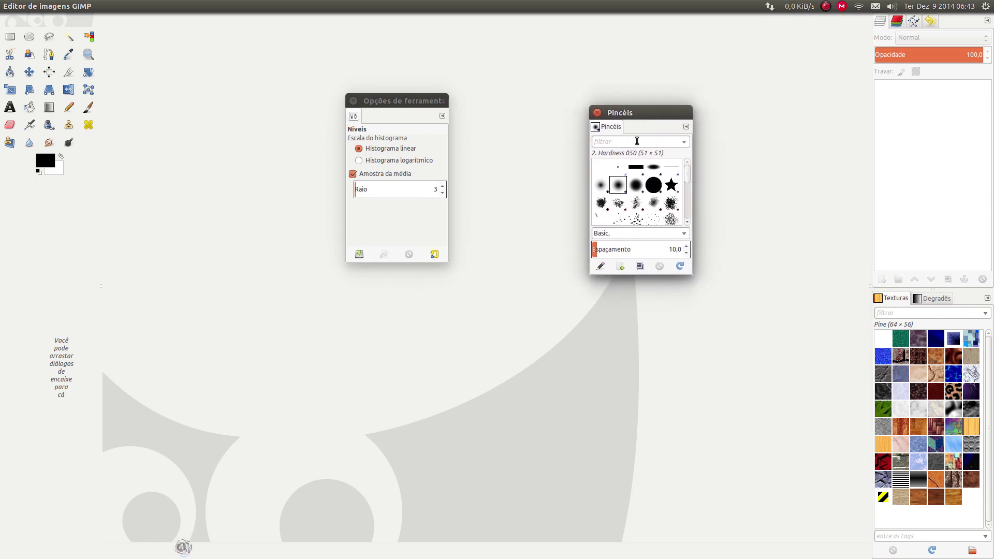
Close the floating Opções de ferramentas and Pincéis windows, and detach and close the Camadas dialog.
click(354, 101)
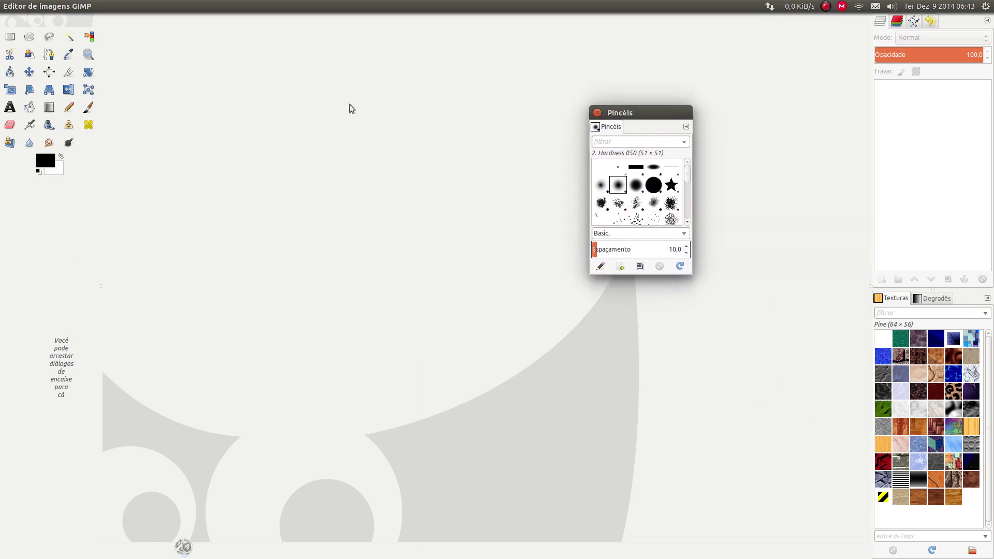
click(598, 113)
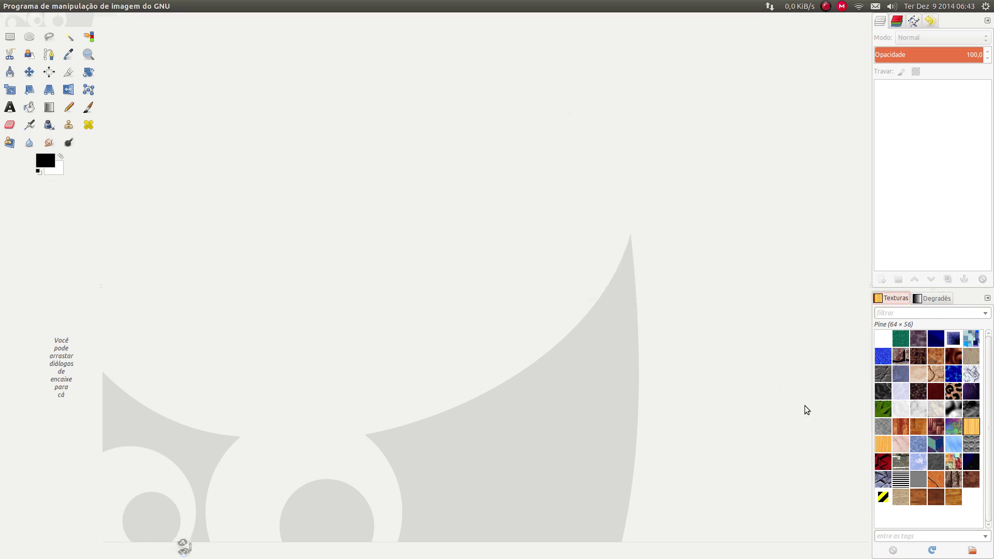
drag(883, 20, 524, 171)
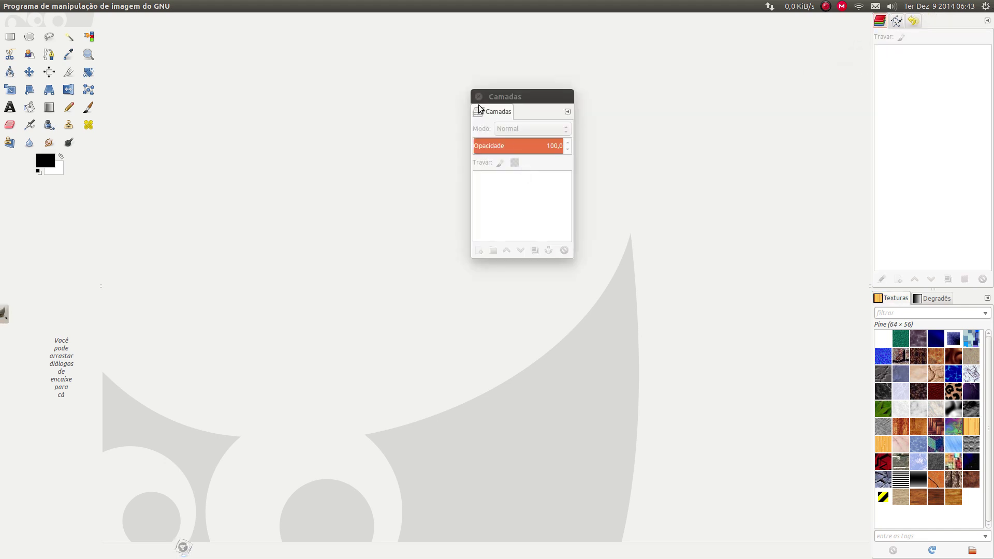
click(479, 97)
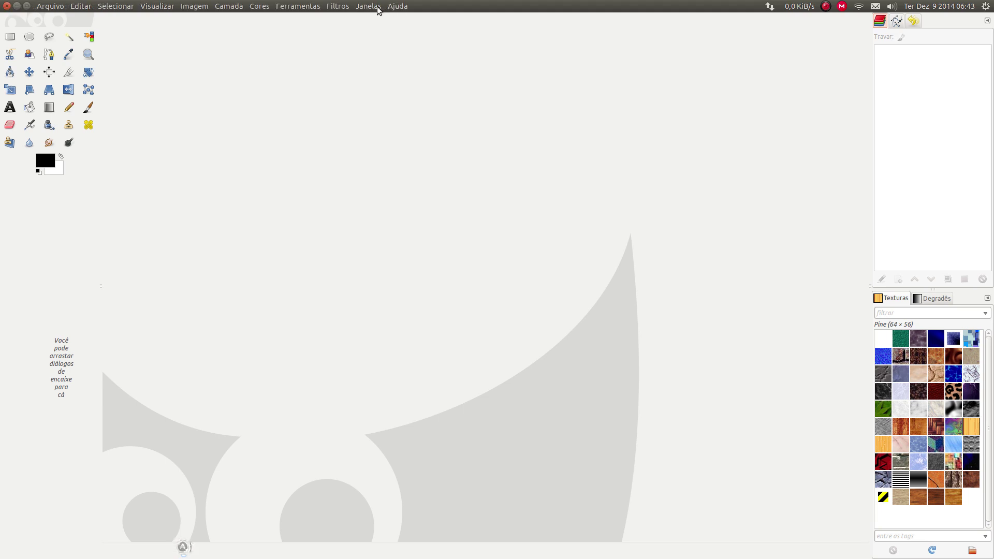
Reopen the Opções de ferramentas dialog and dock it in the empty area below the toolbox.
click(372, 7)
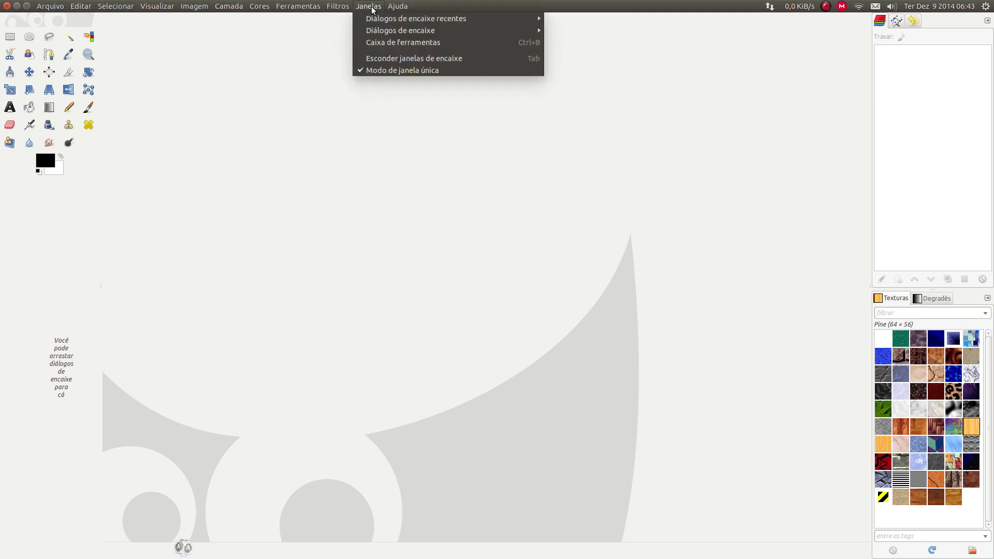
mouse_move(369, 31)
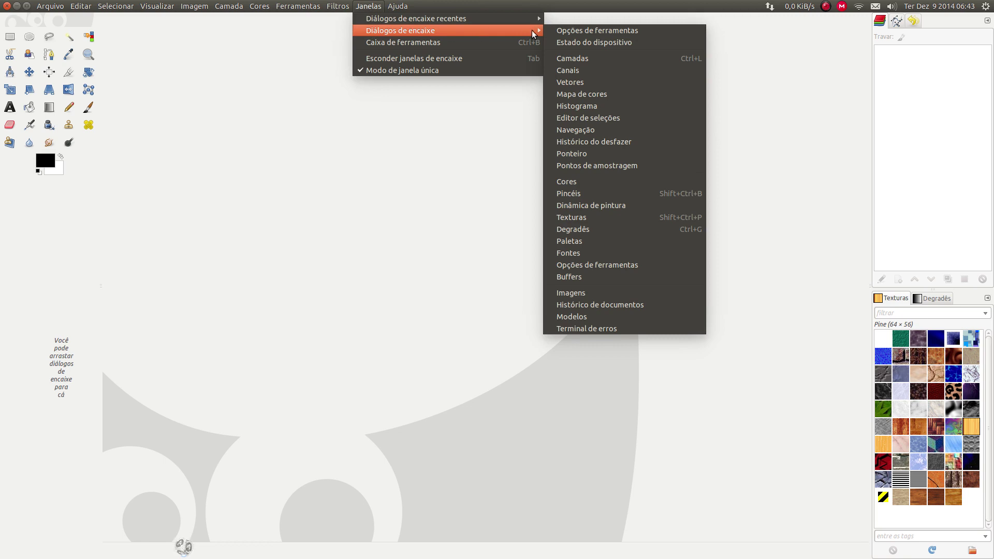
click(600, 30)
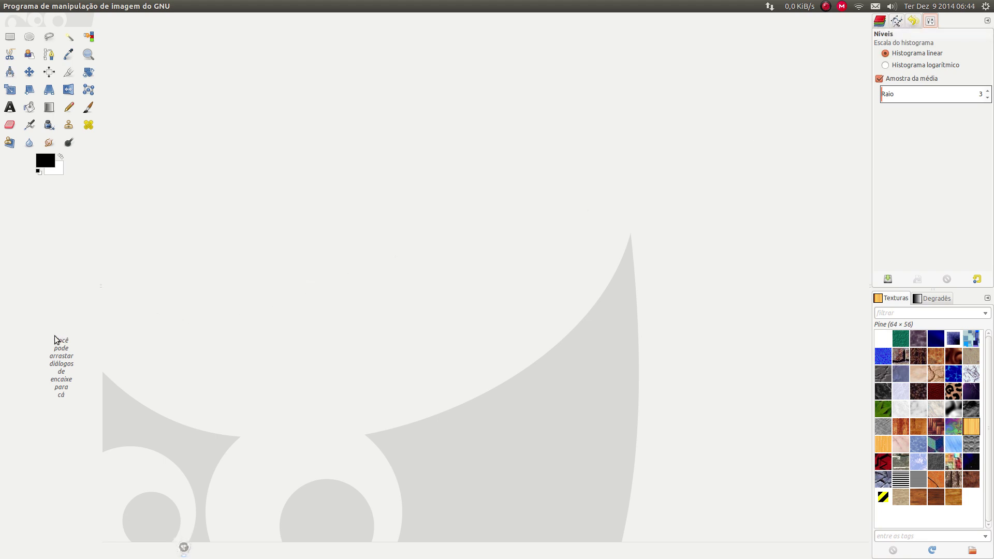
drag(934, 22, 518, 163)
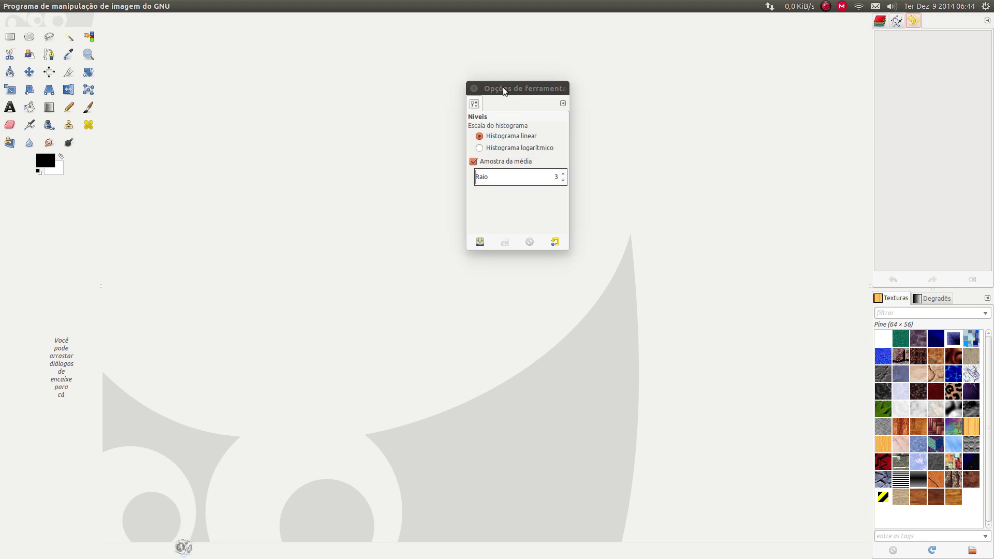
drag(503, 89, 445, 122)
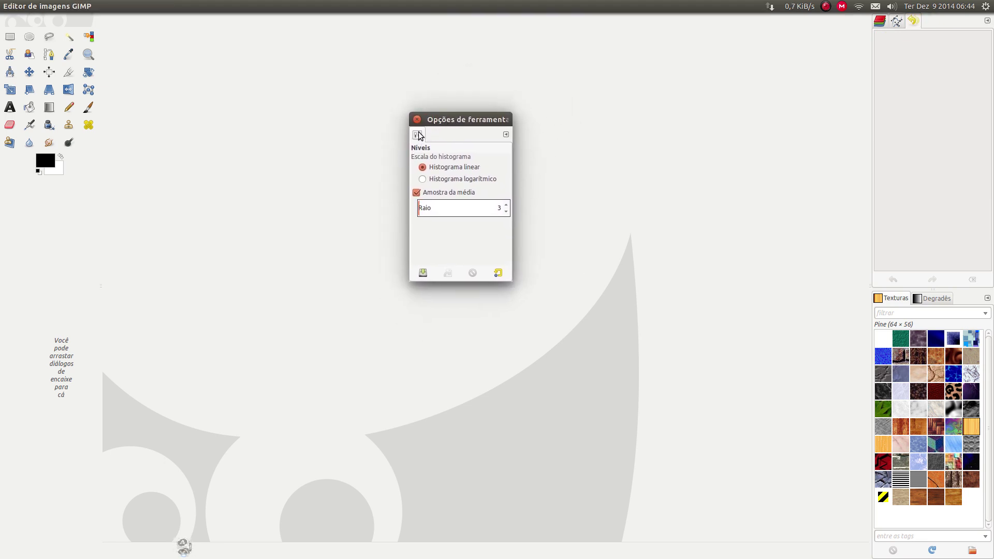
drag(418, 136, 49, 227)
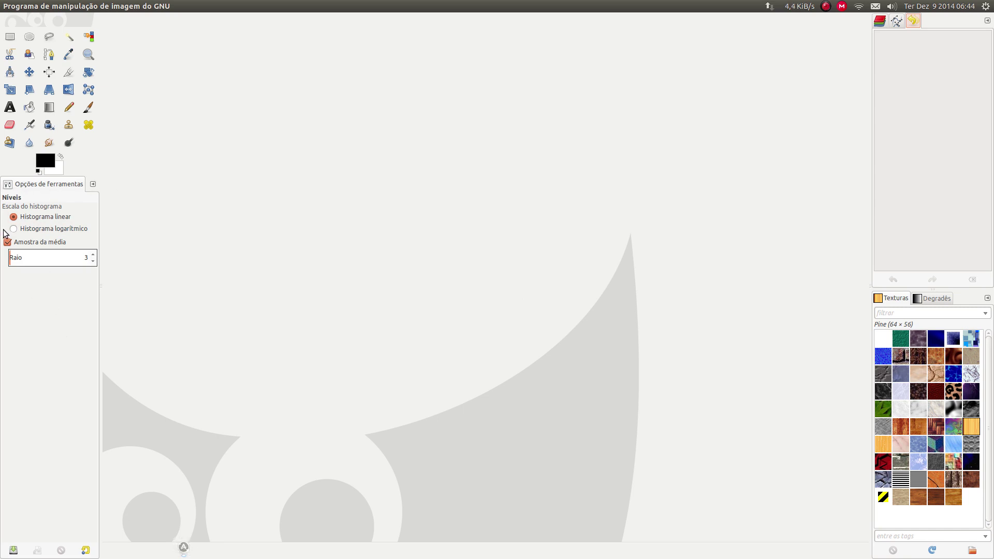
drag(32, 187, 441, 137)
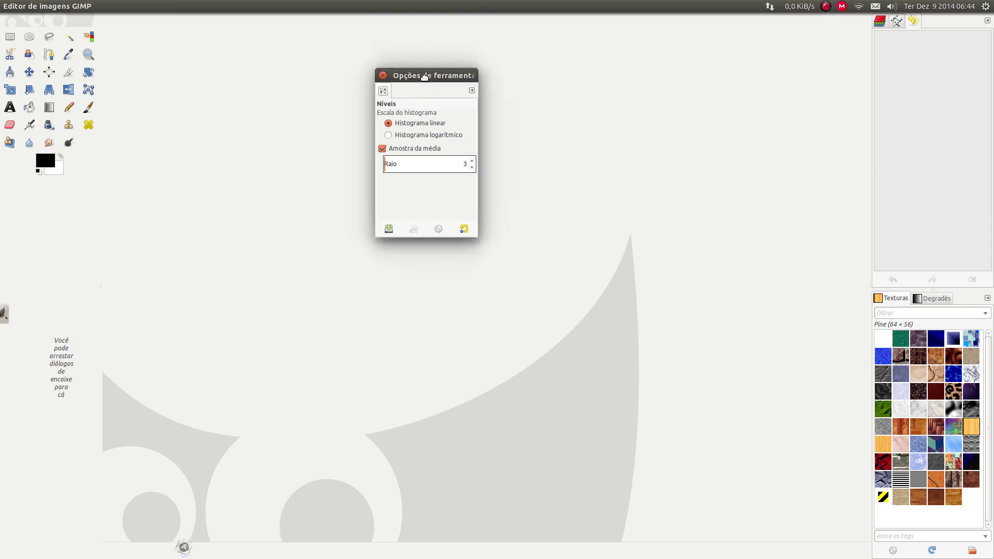
drag(430, 74, 68, 228)
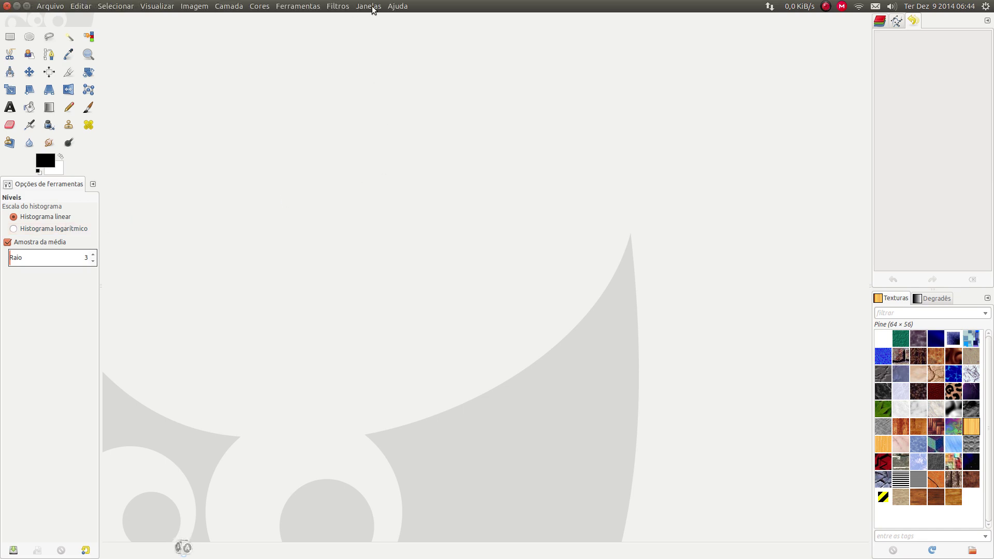
Reopen the Camadas dialog and place it first among the tabs of the upper dock.
click(369, 6)
mouse_move(384, 31)
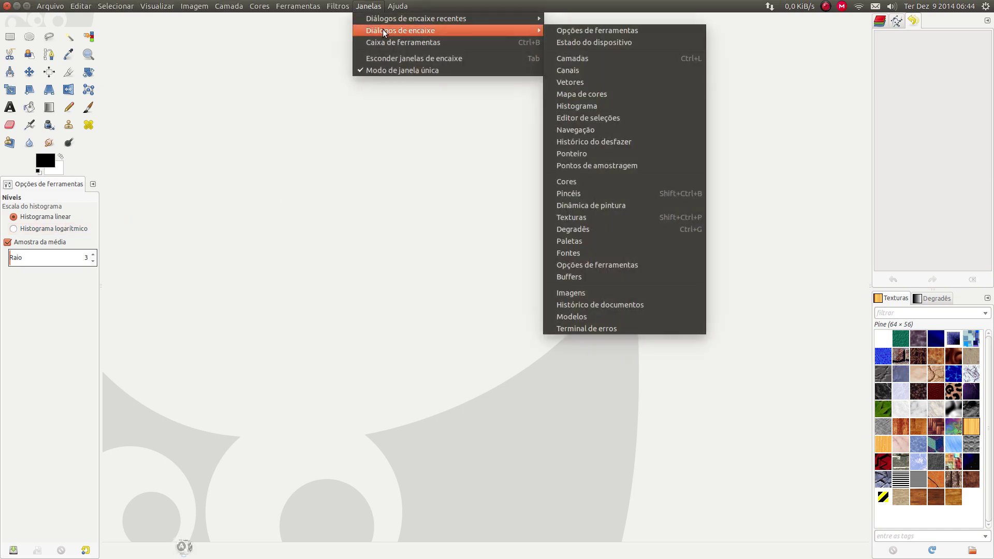
click(598, 58)
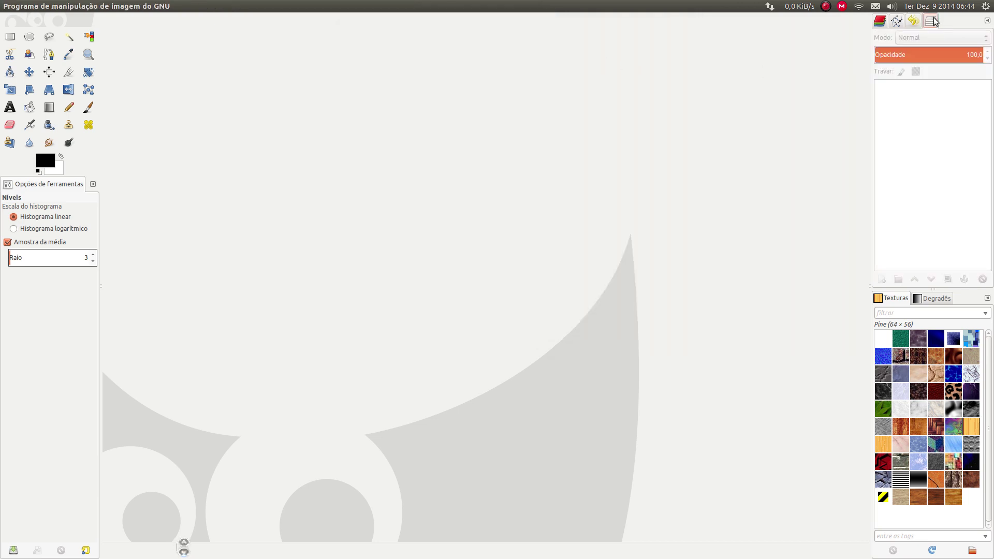
drag(936, 21, 882, 22)
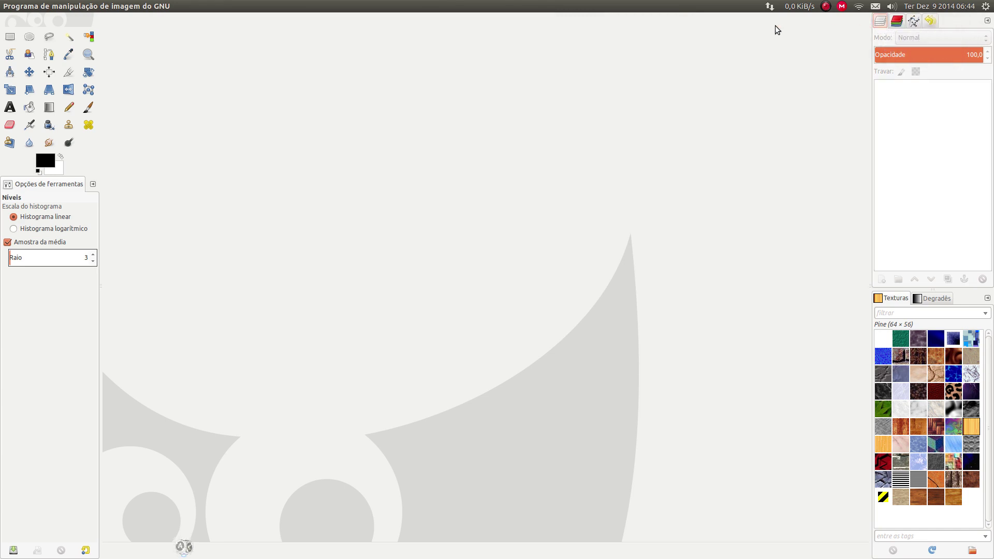
Reopen the Pincéis dialog, dock it ahead of Texturas and Degradês, and show the Camadas dialog in the upper dock.
click(368, 5)
mouse_move(391, 31)
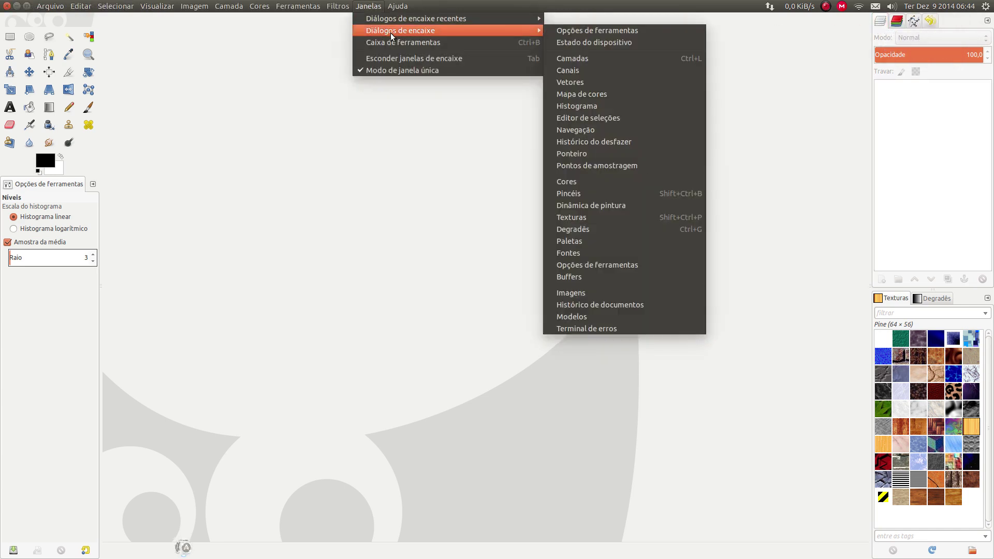
mouse_move(535, 30)
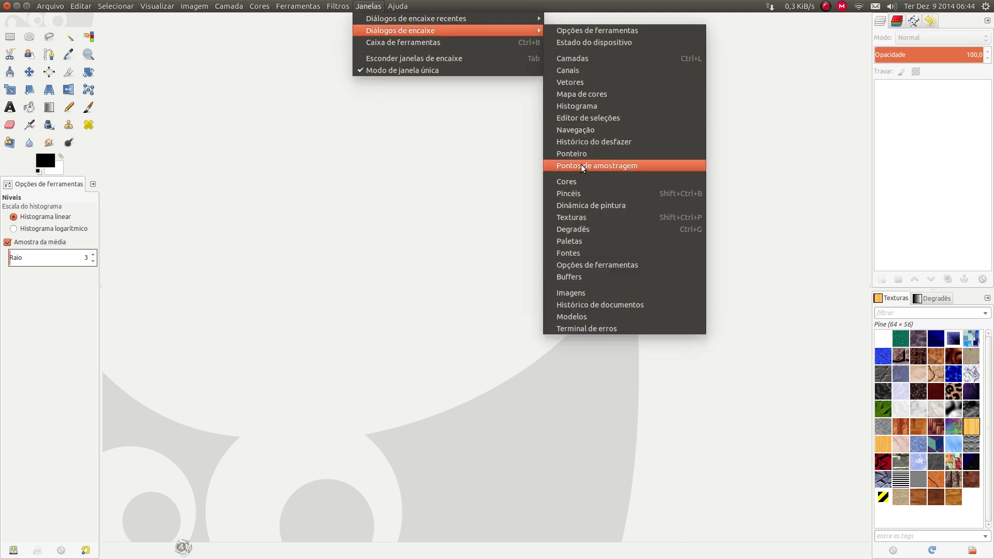
click(592, 193)
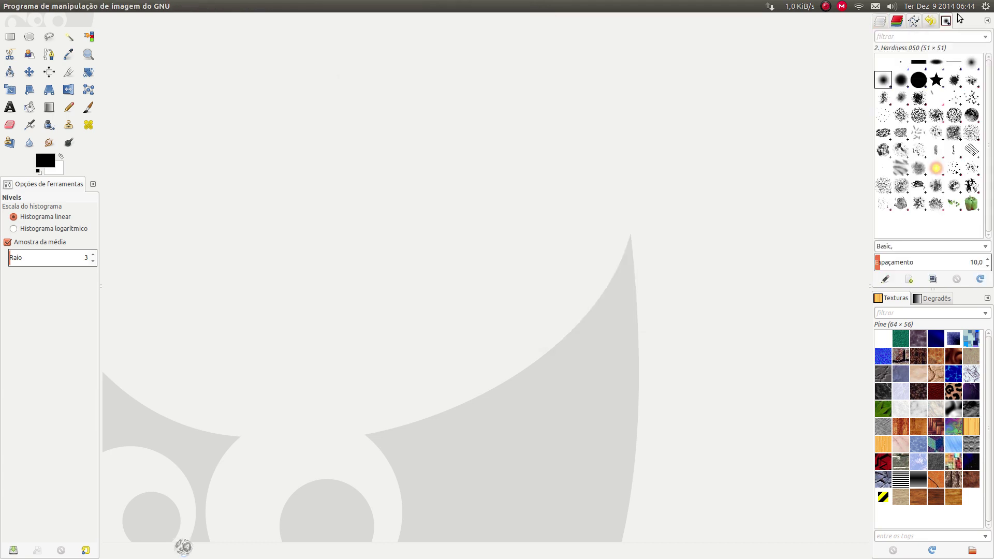
mouse_move(947, 22)
mouse_down()
mouse_move(931, 167)
mouse_move(894, 311)
mouse_move(893, 301)
mouse_up()
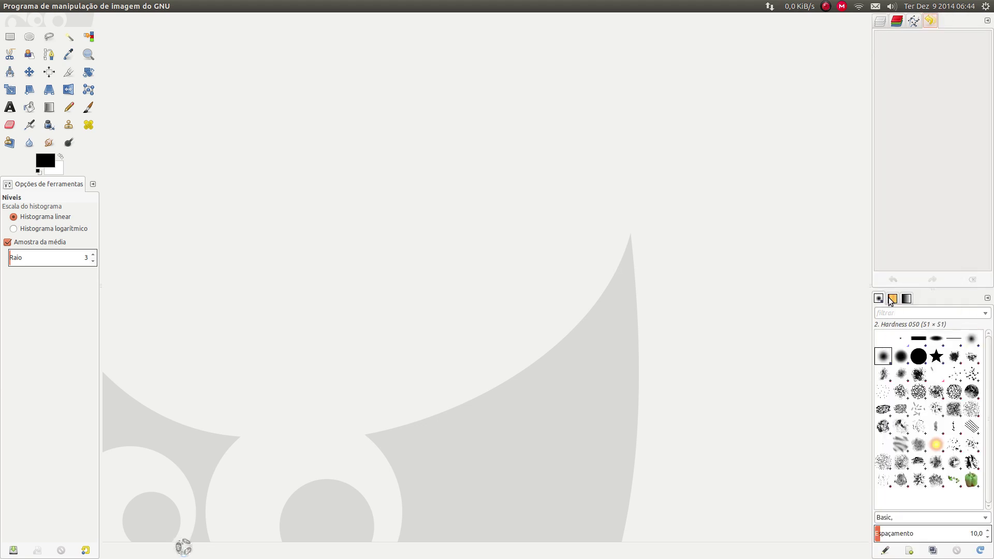
click(881, 20)
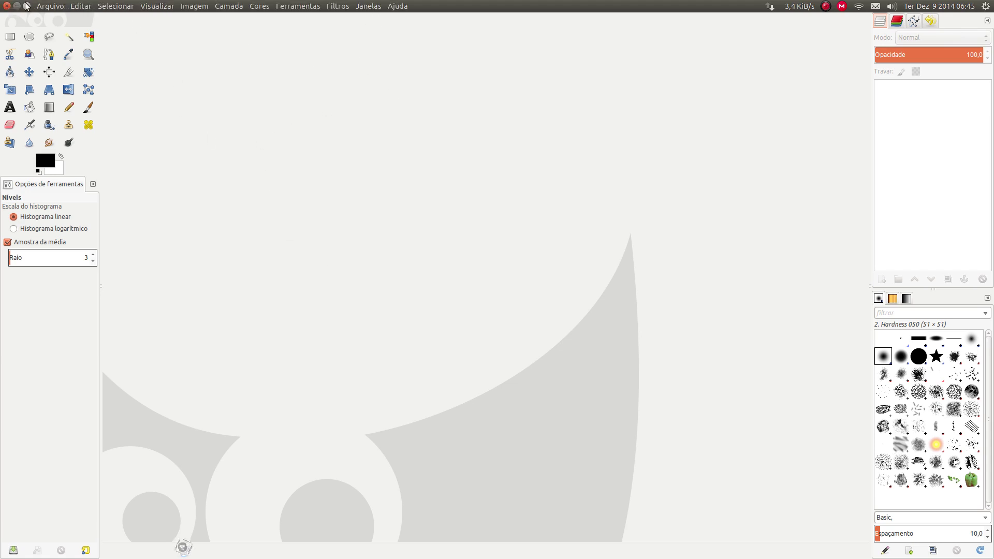
Restore the GIMP window from its maximised size, move it fully onto the desktop, and close it.
double_click(40, 6)
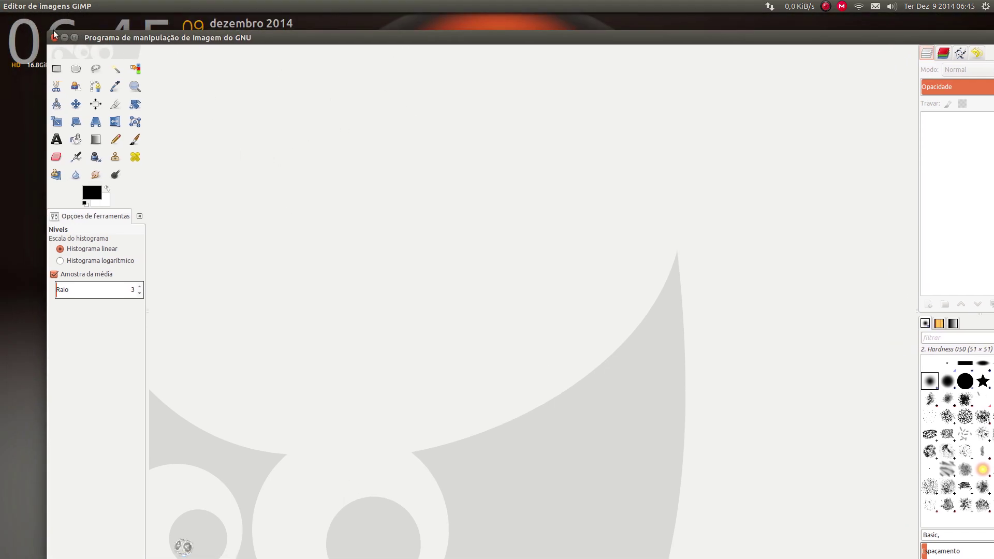
drag(48, 33, 225, 138)
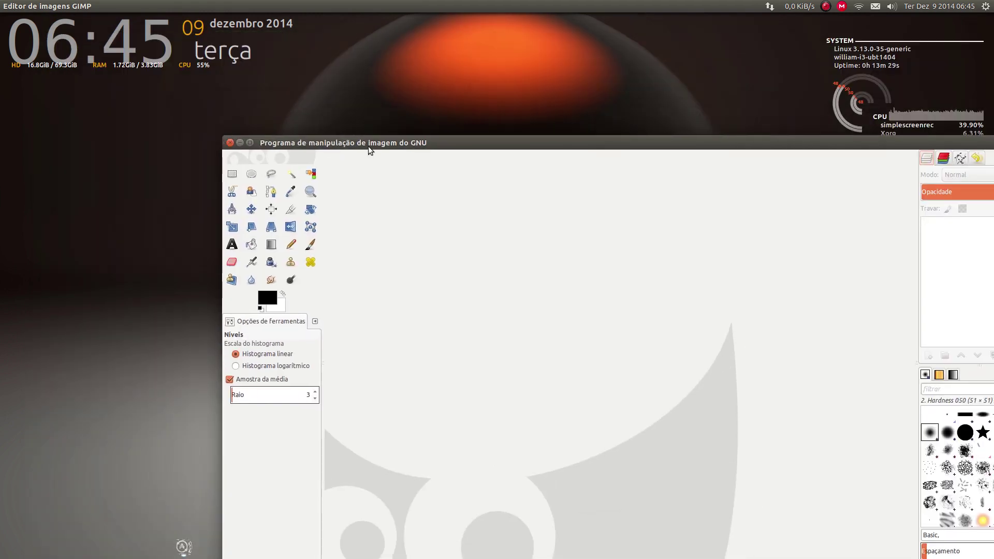
drag(374, 146, 266, 55)
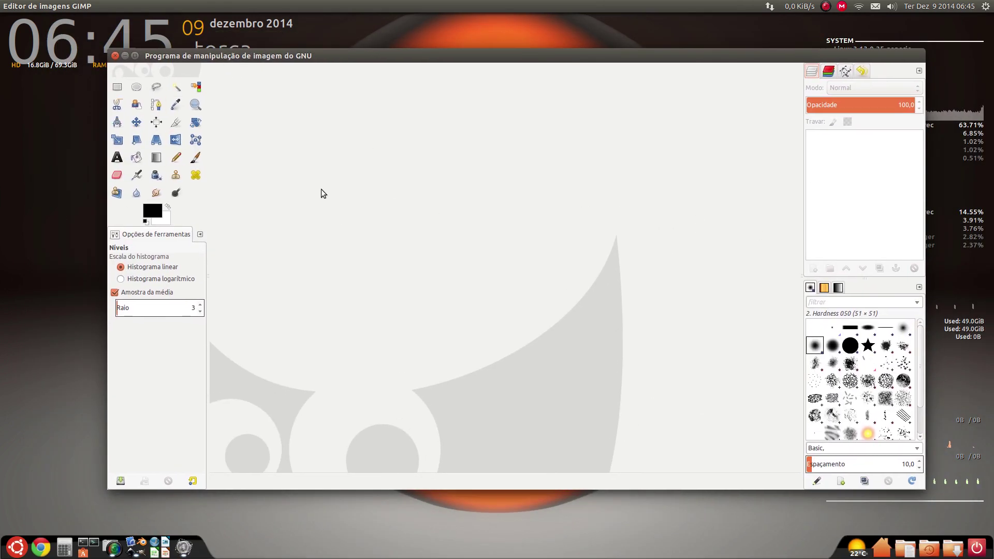
click(115, 57)
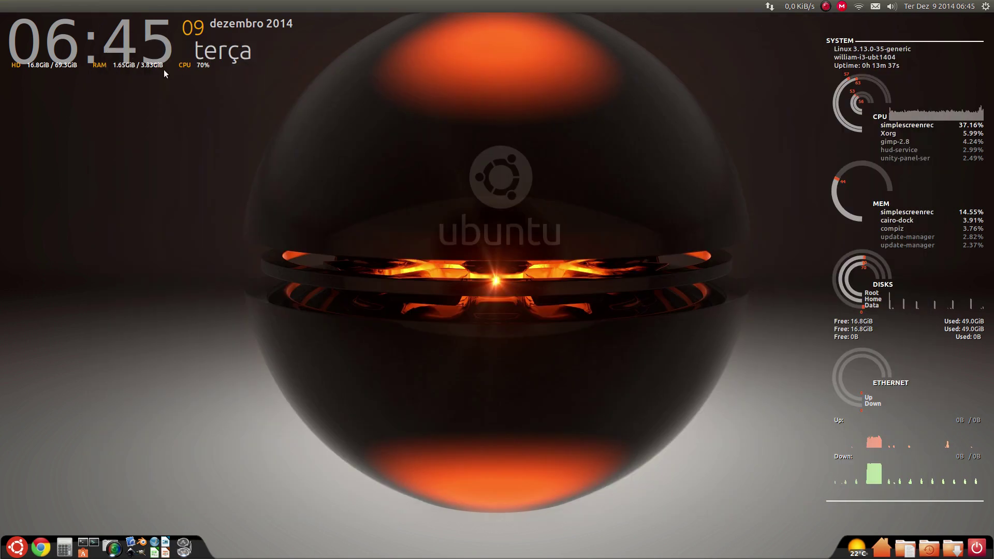